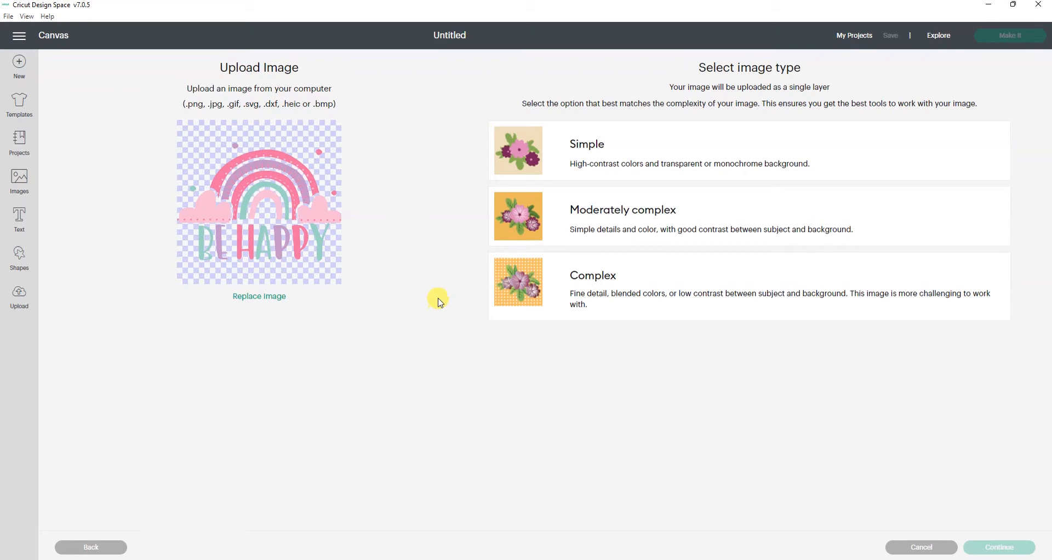
Step: Upload the Be Happy rainbow image as a Complex, Print Then Cut image, keeping its background settings as they are
click(596, 290)
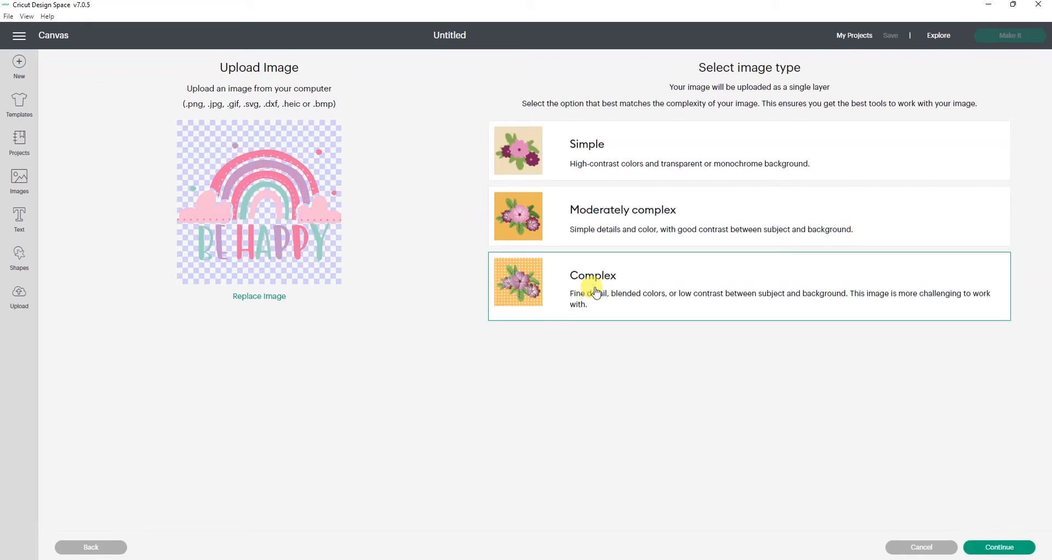
click(1012, 550)
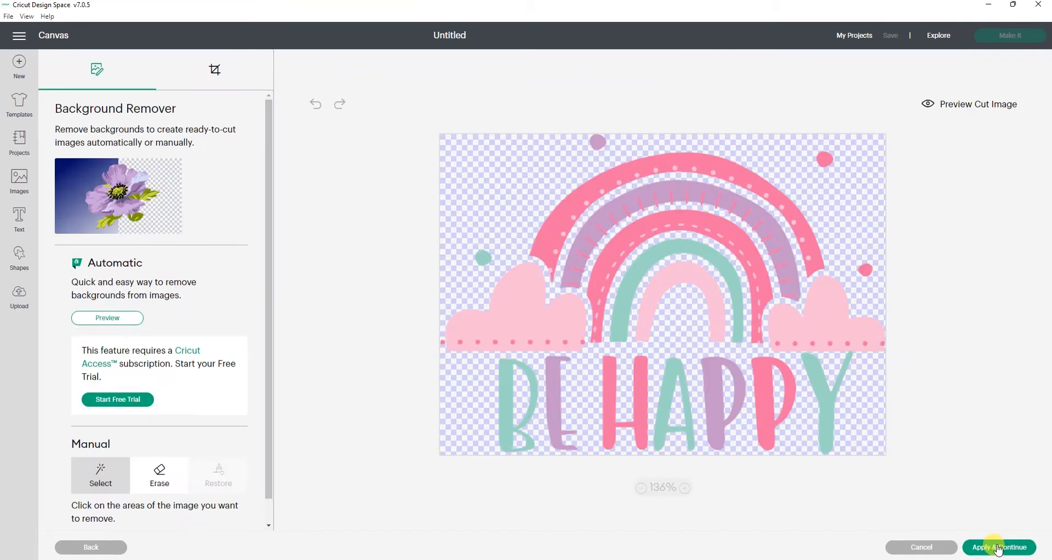
click(992, 545)
click(668, 237)
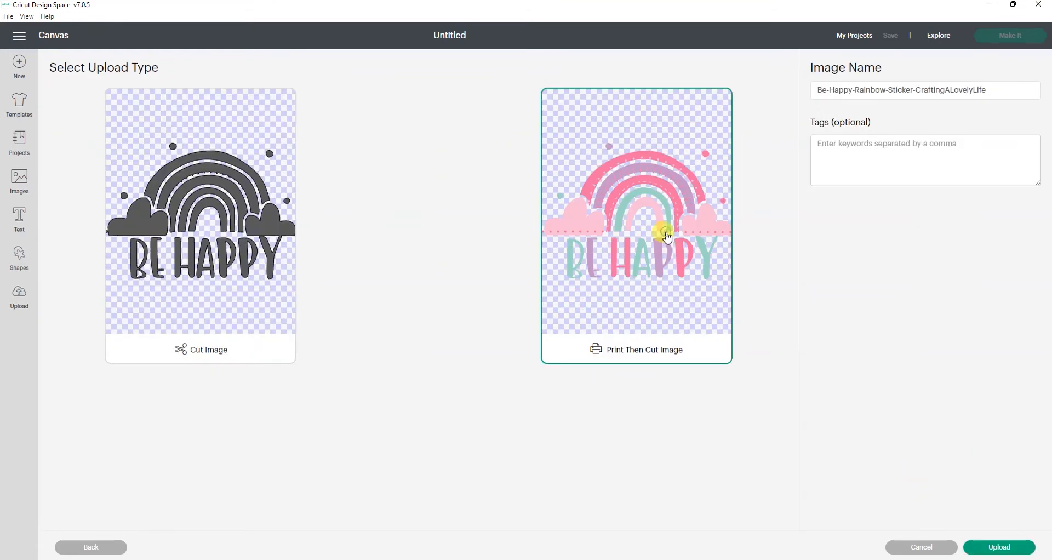
click(982, 546)
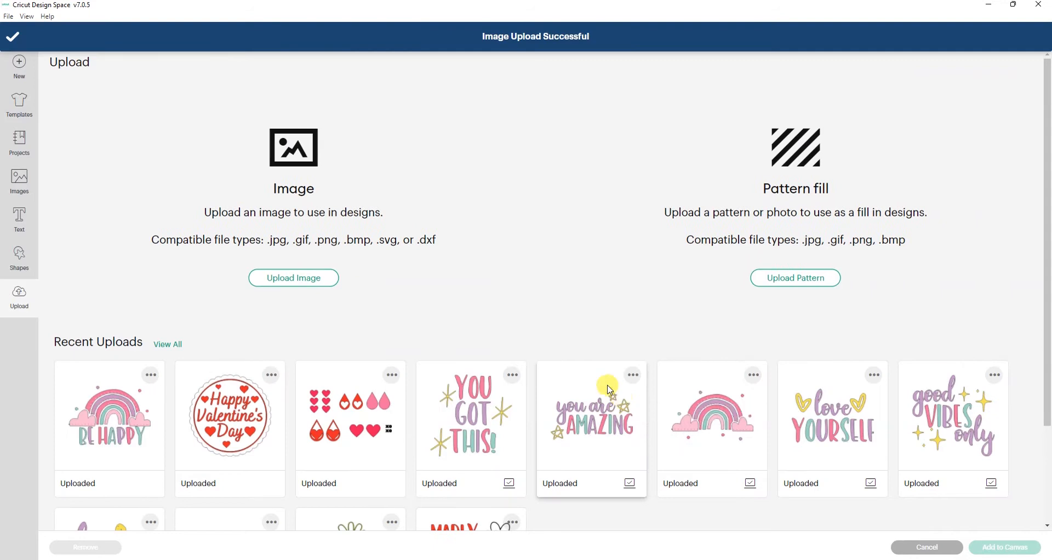
Step: Upload Be-Kind-Sticker-CraftingALovelyLife.png as a Complex, Print Then Cut image
click(269, 279)
click(534, 296)
click(188, 118)
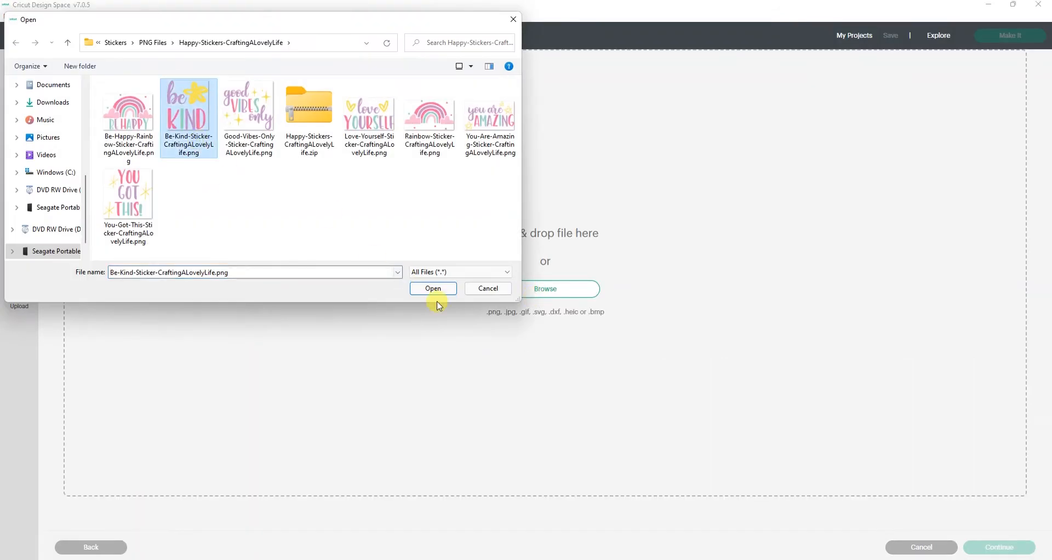
click(433, 288)
click(548, 290)
click(1001, 547)
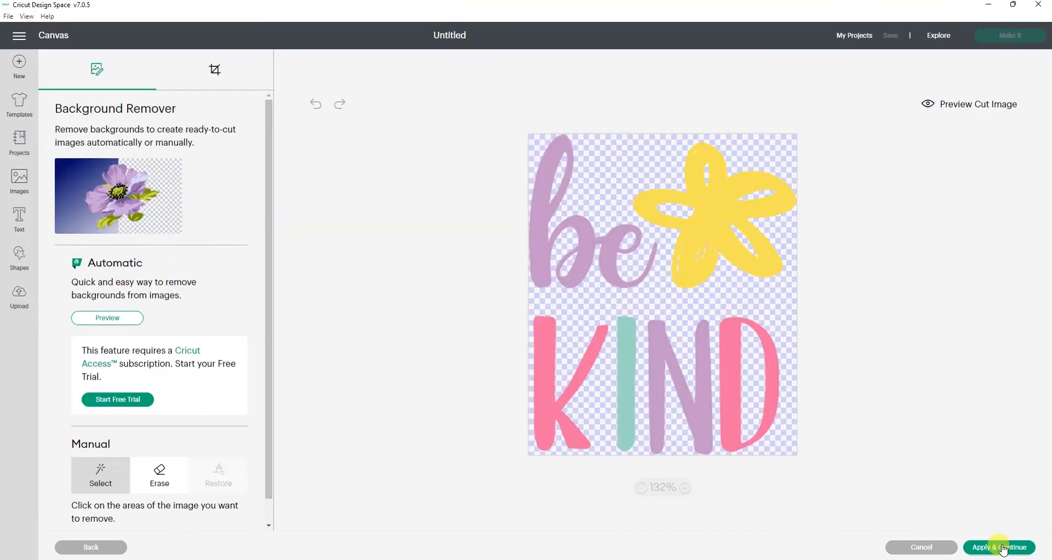
click(996, 545)
click(665, 275)
click(982, 546)
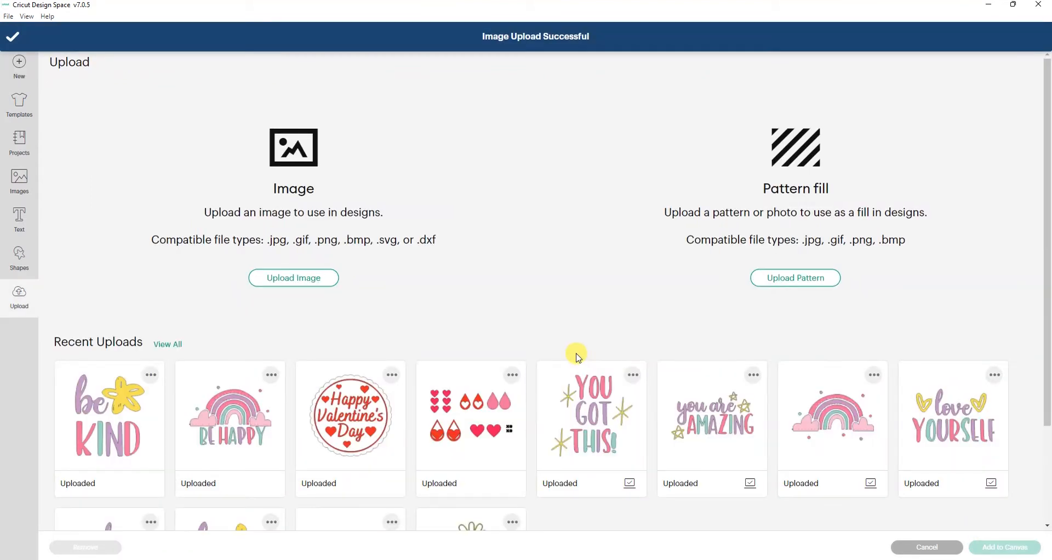
Step: Add the You Got This, You Are Amazing, rainbow, Love Yourself, Good Vibes Only, Be Kind and Be Happy uploads to the canvas
click(579, 364)
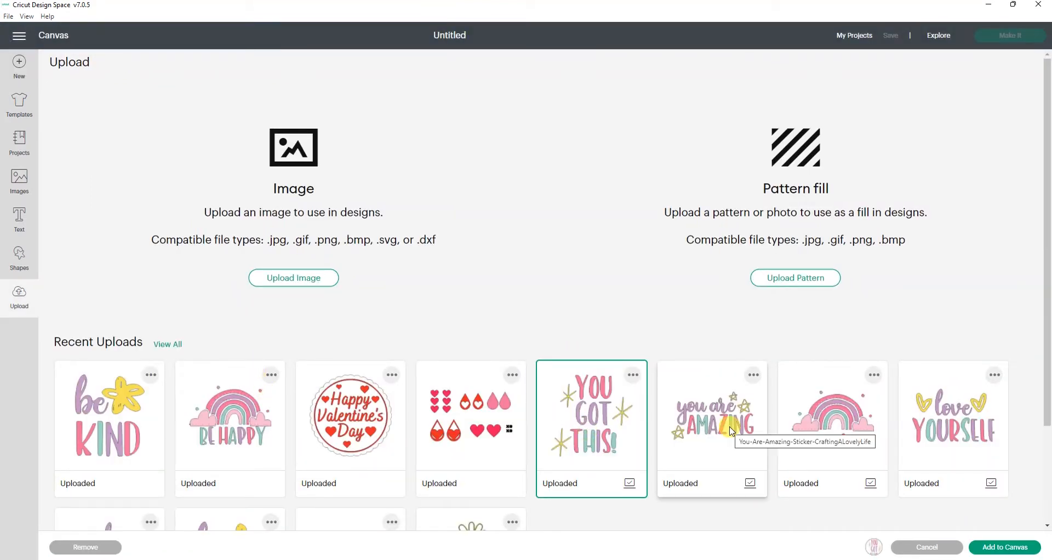
scroll(712, 325, down, 2)
click(713, 324)
click(833, 323)
click(954, 318)
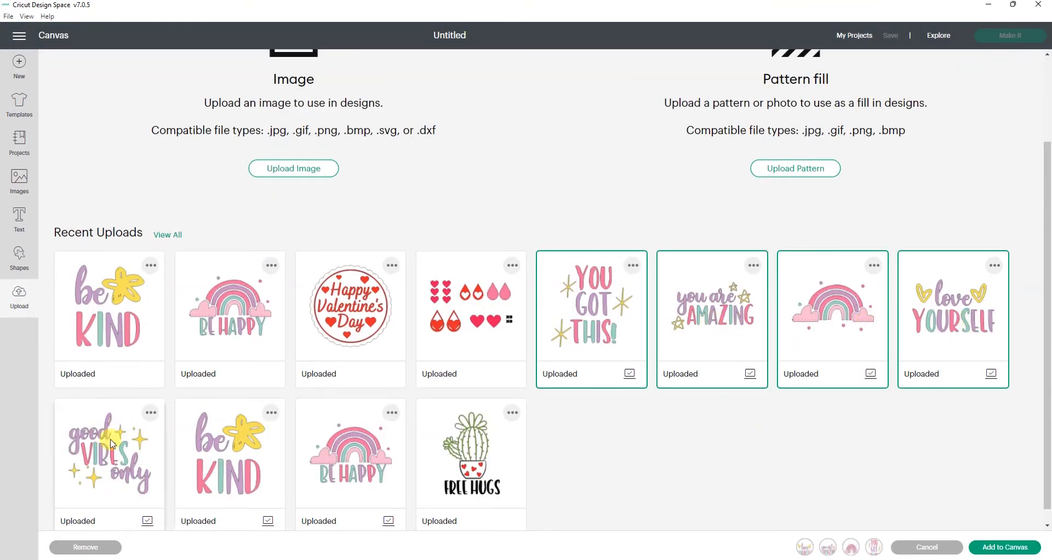
click(109, 449)
click(230, 449)
click(351, 449)
click(1012, 546)
Step: Spread the seven stacked sticker designs apart across the canvas so that none overlap
drag(302, 193, 583, 192)
drag(263, 274, 436, 191)
drag(238, 236, 579, 379)
drag(240, 266, 380, 386)
drag(164, 247, 164, 384)
drag(153, 219, 784, 232)
drag(150, 346, 157, 341)
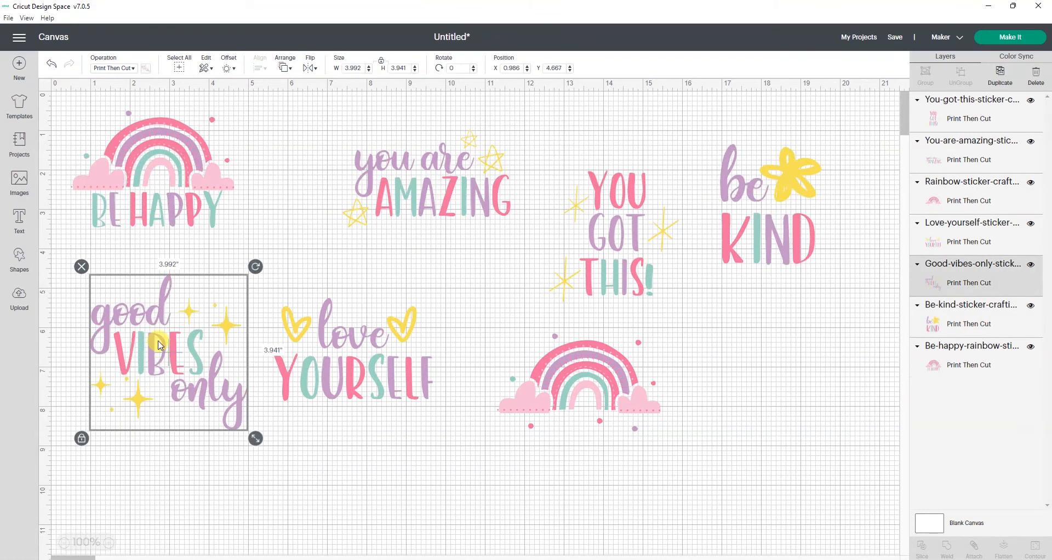
click(59, 233)
Step: Insert a square and resize it, with proportions unlocked, to 6.75 in wide by 9.25 in high
click(23, 269)
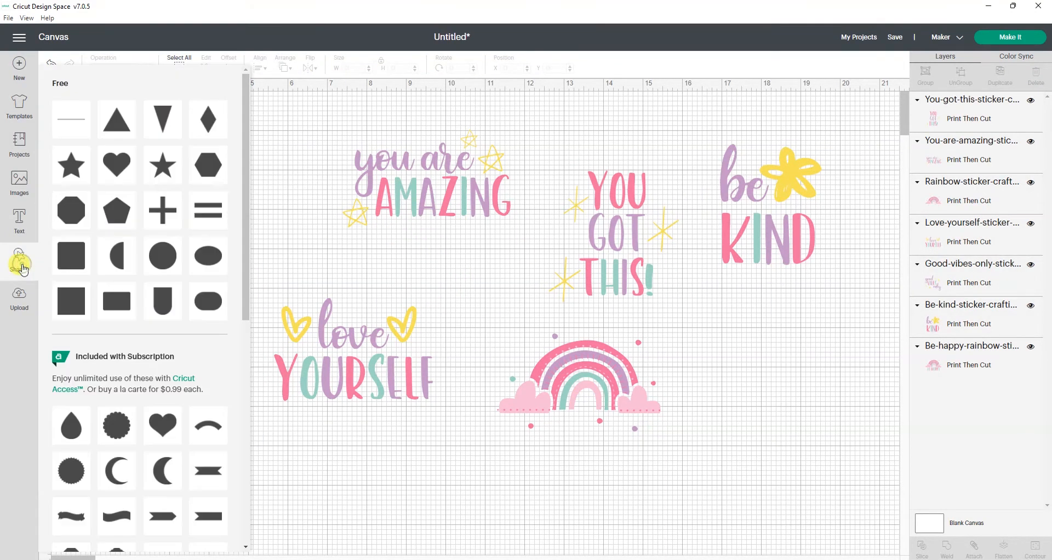
click(64, 294)
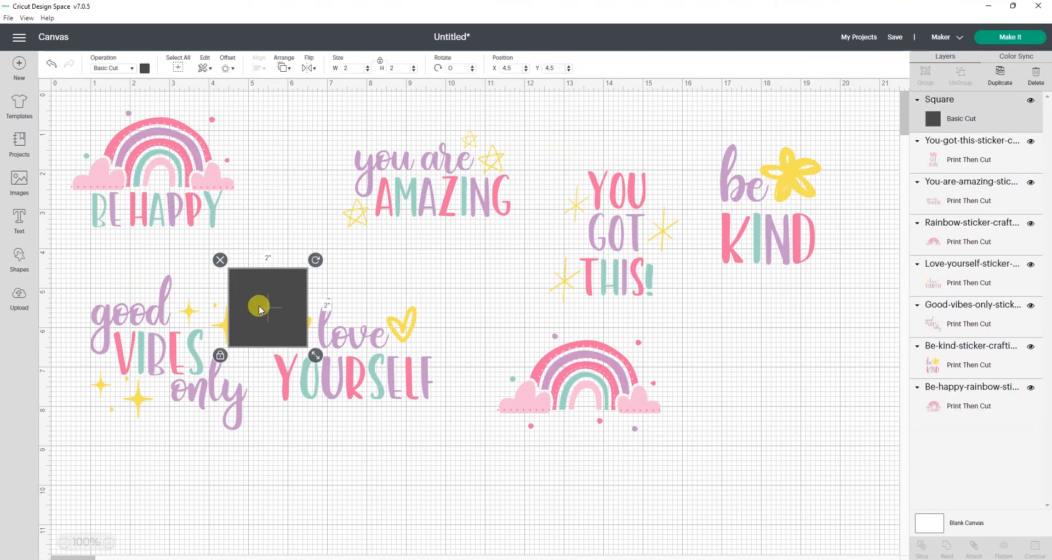
drag(261, 305, 262, 182)
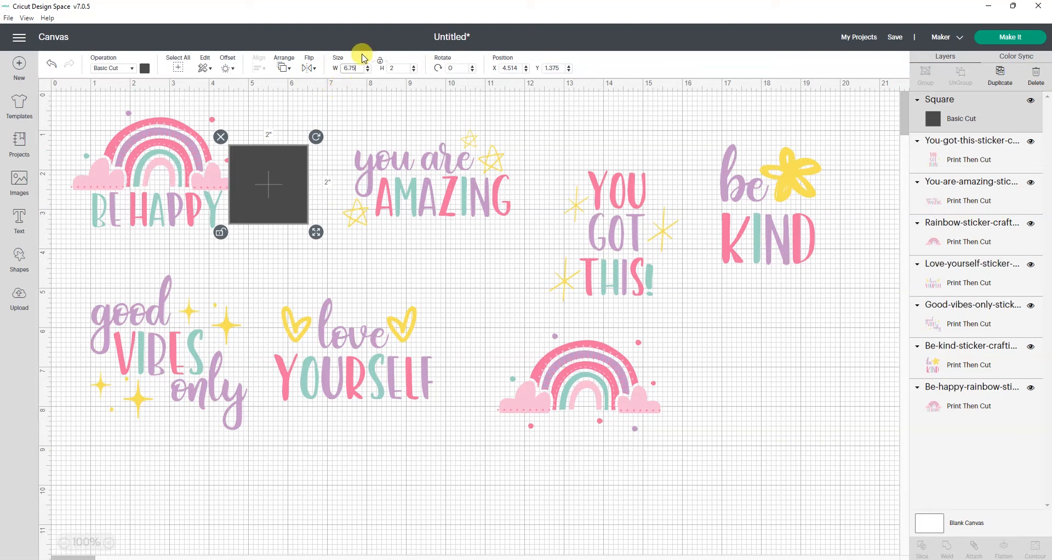
key(Tab)
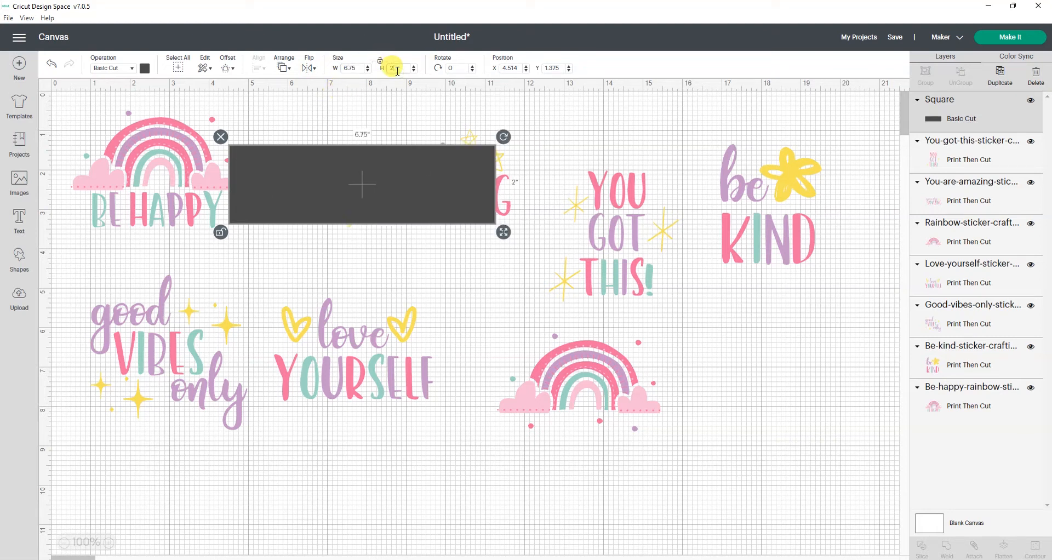
text(9.25)
key(Return)
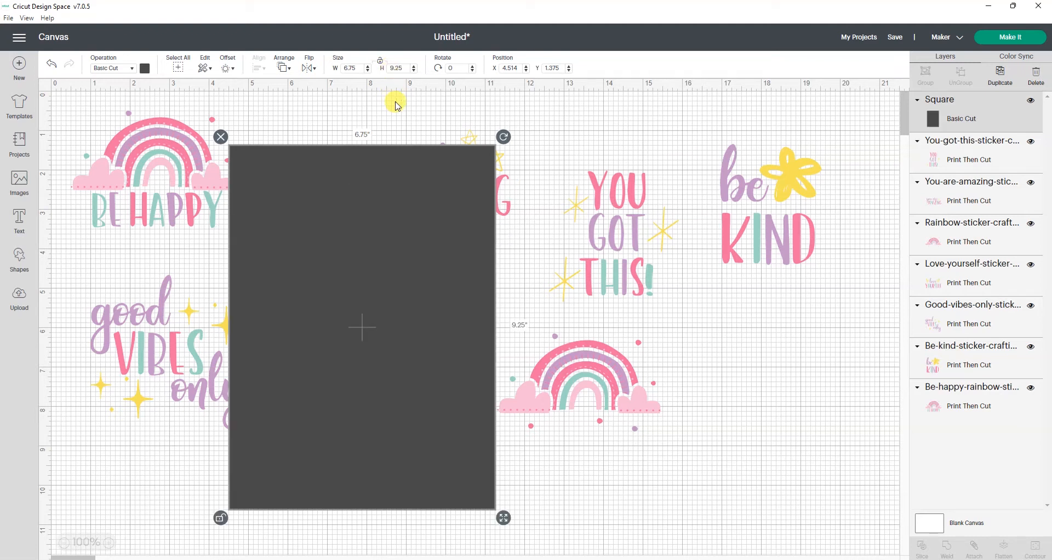
Step: Move the dark rectangle up and to the left and send it behind all the sticker designs
drag(368, 282, 313, 251)
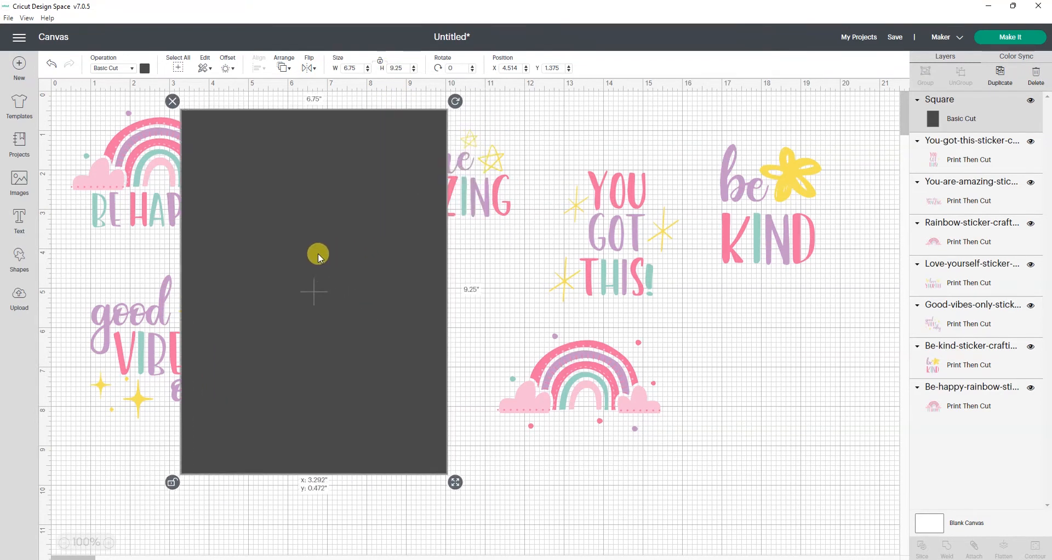
click(283, 68)
click(302, 87)
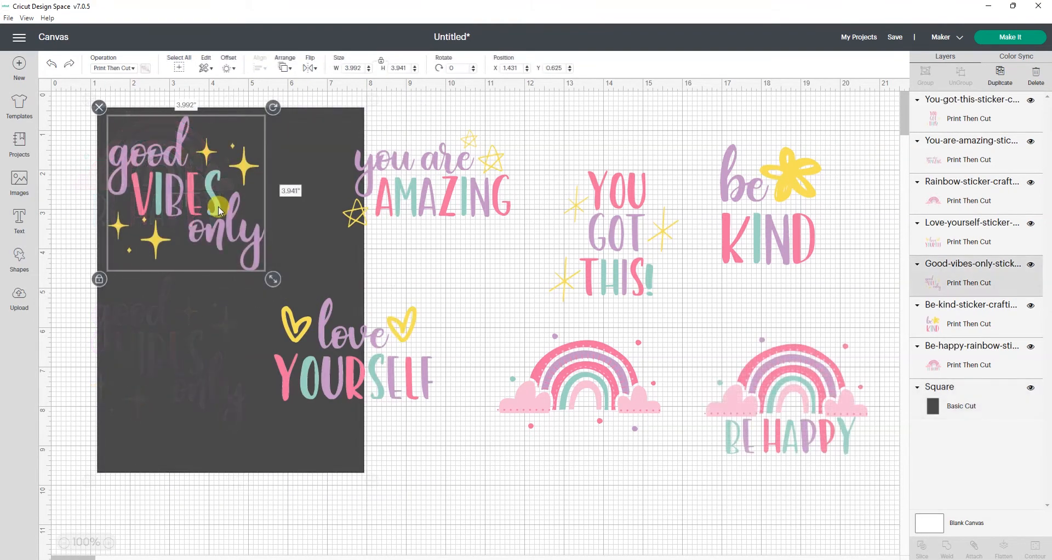
Step: Create a 0.3 in offset with rounded corners around the Good Vibes Only design
click(229, 68)
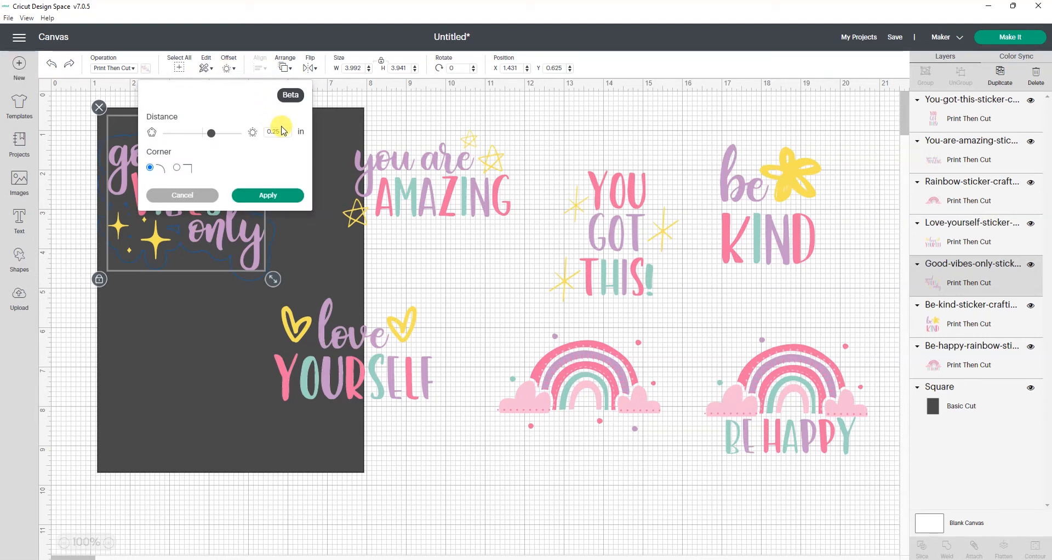
click(281, 131)
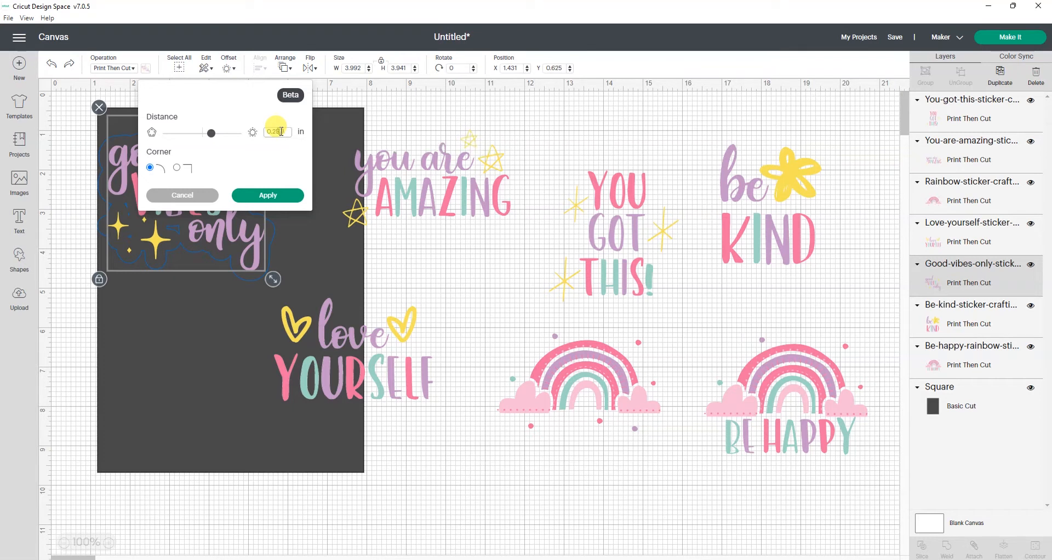
text(3)
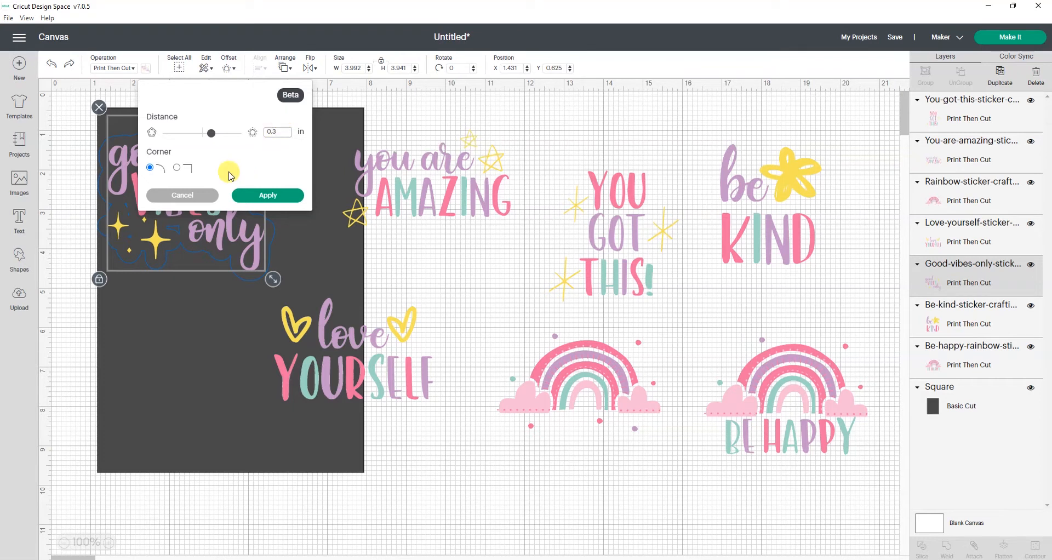
click(245, 177)
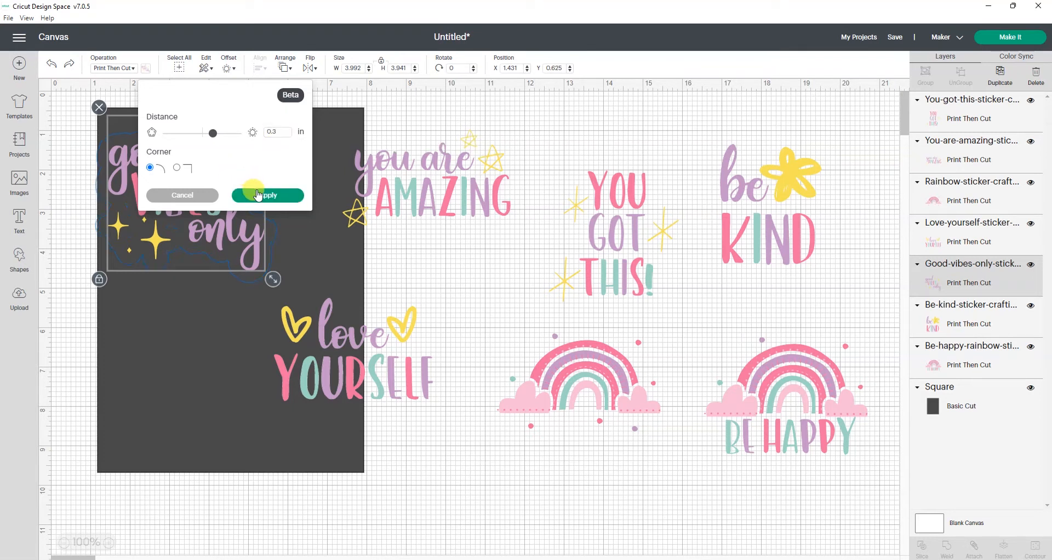
click(258, 195)
Step: Recolor the black offset behind Good Vibes Only to white
click(145, 68)
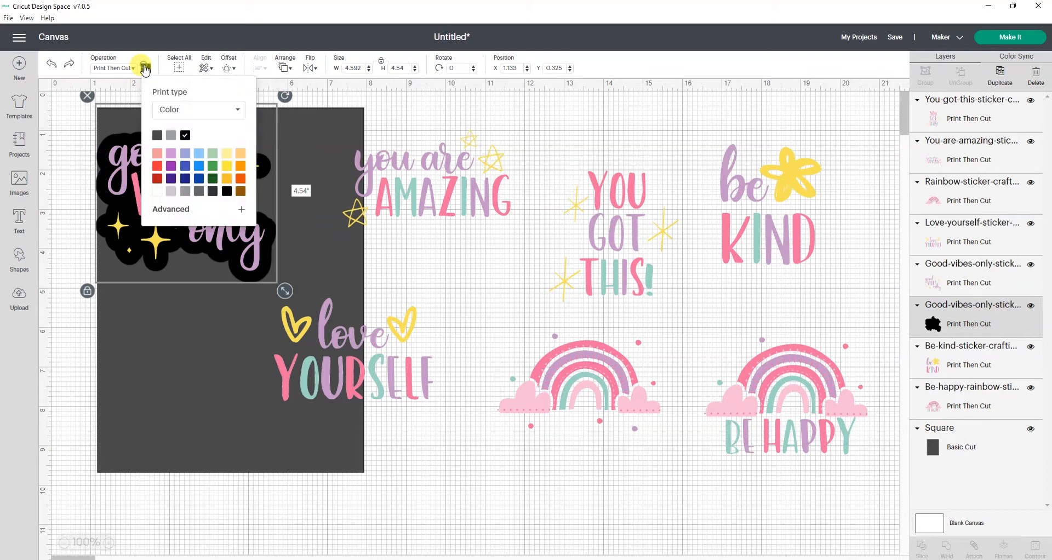
click(164, 192)
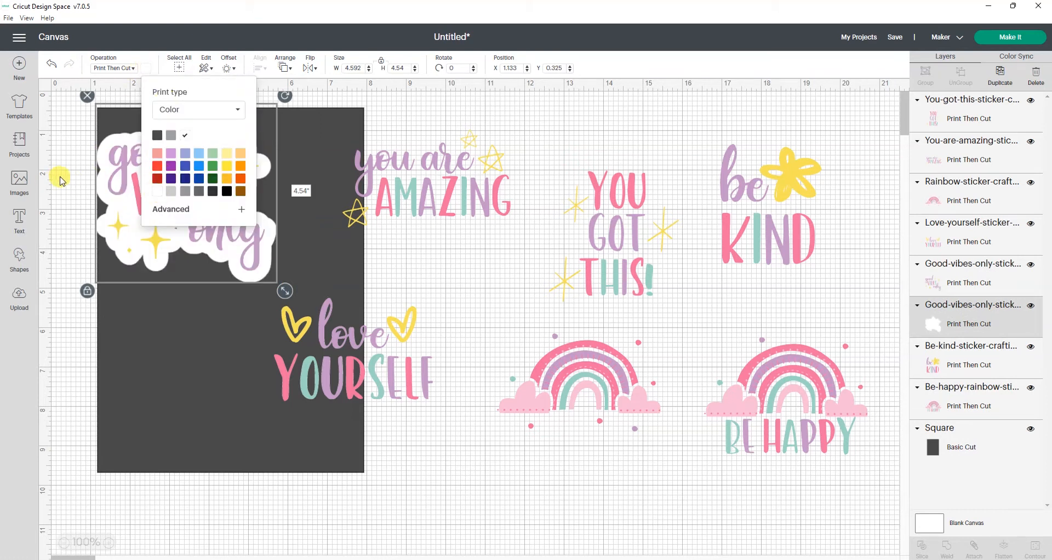
click(60, 177)
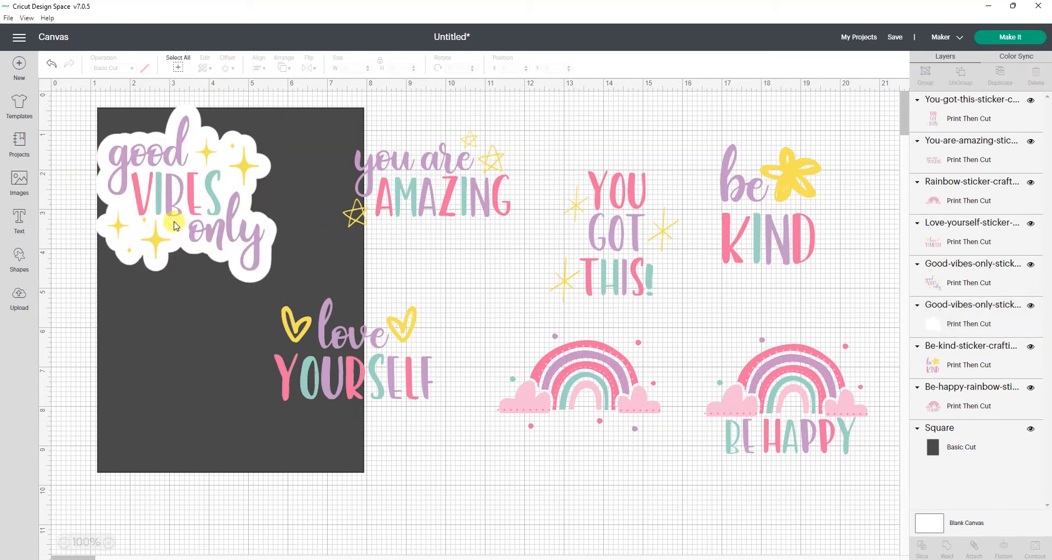
Step: Change the Good Vibes Only offset to a Basic cut and hide its small inner contour, keeping the outer outline
click(105, 155)
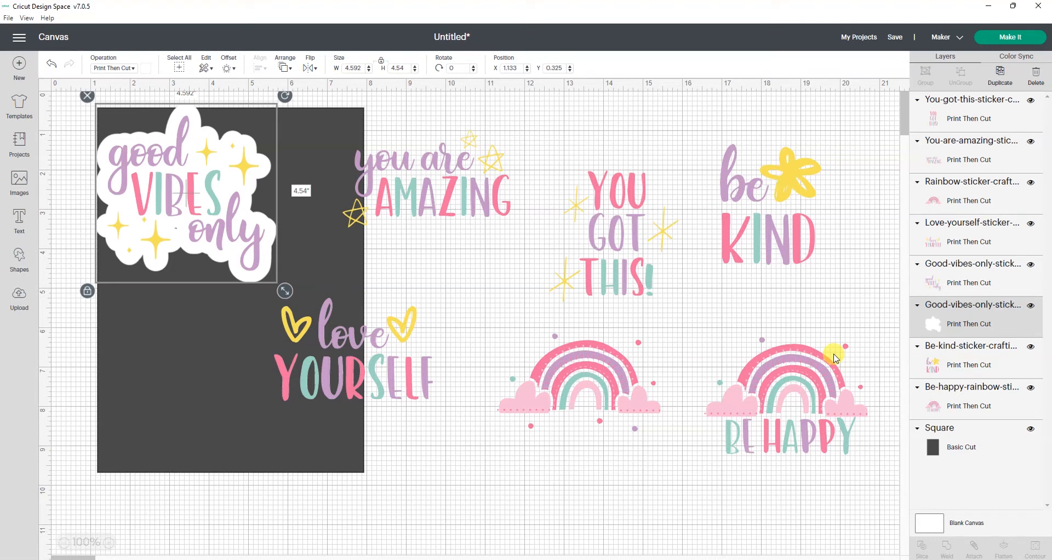
click(132, 69)
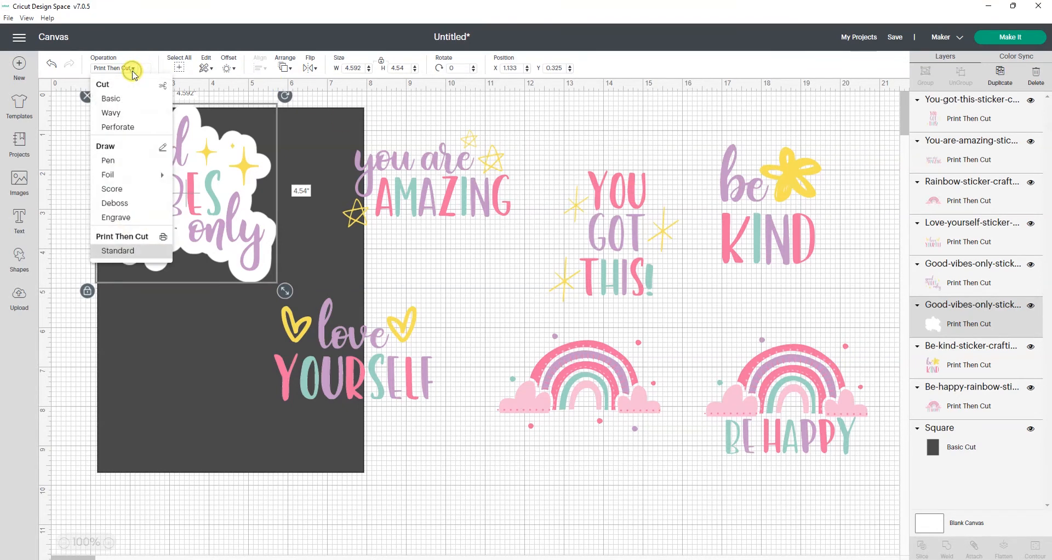
click(111, 98)
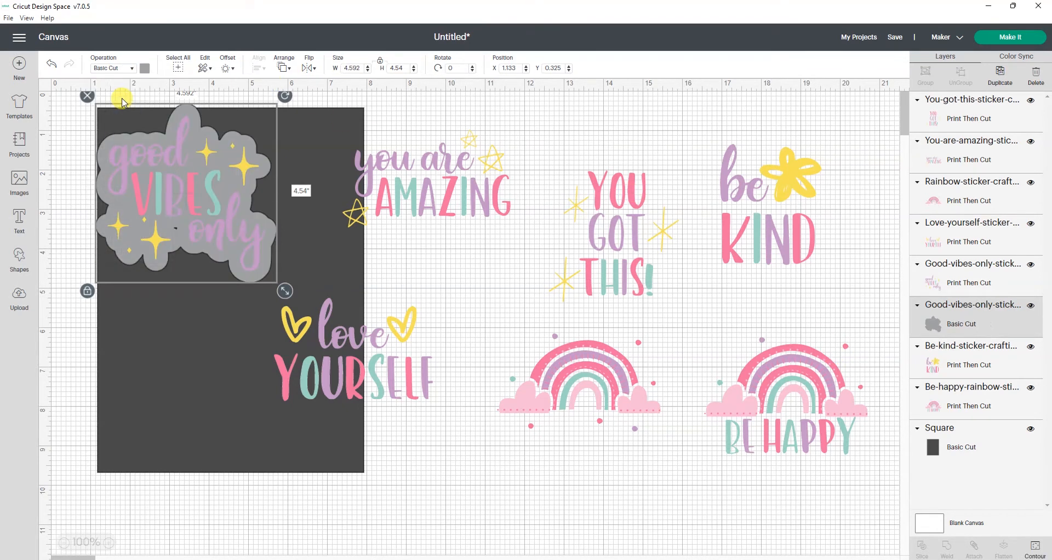
click(1036, 548)
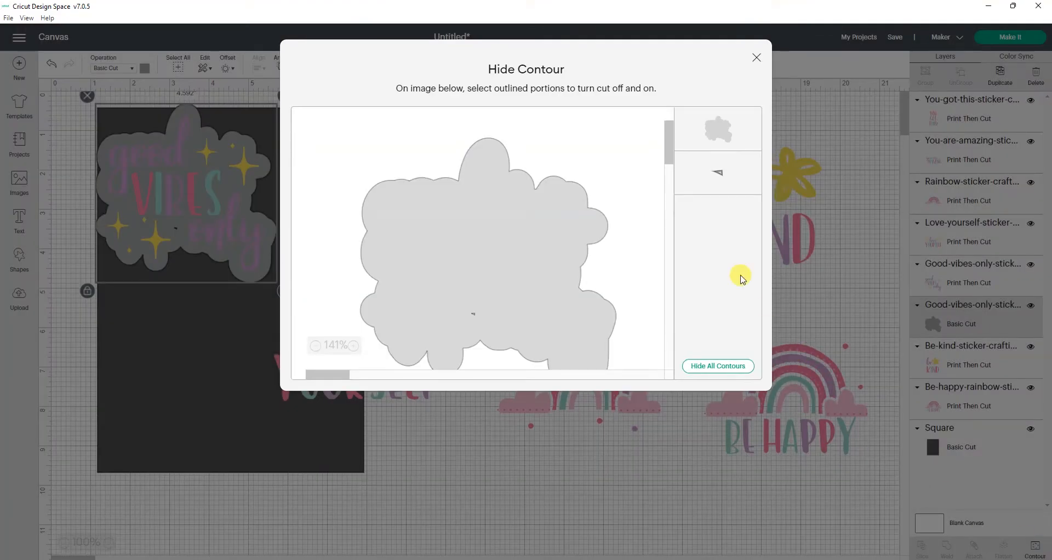
click(710, 137)
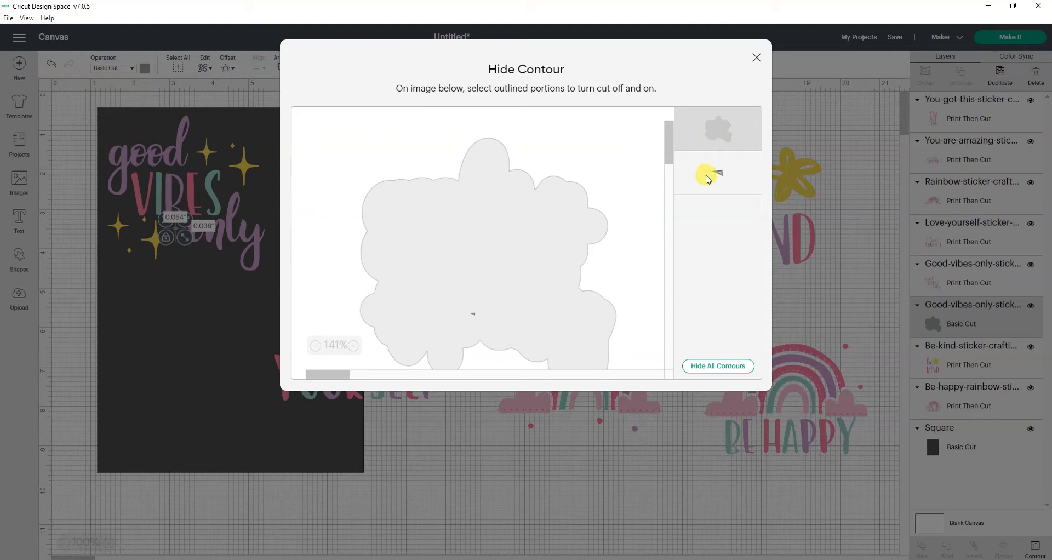
click(710, 135)
click(714, 163)
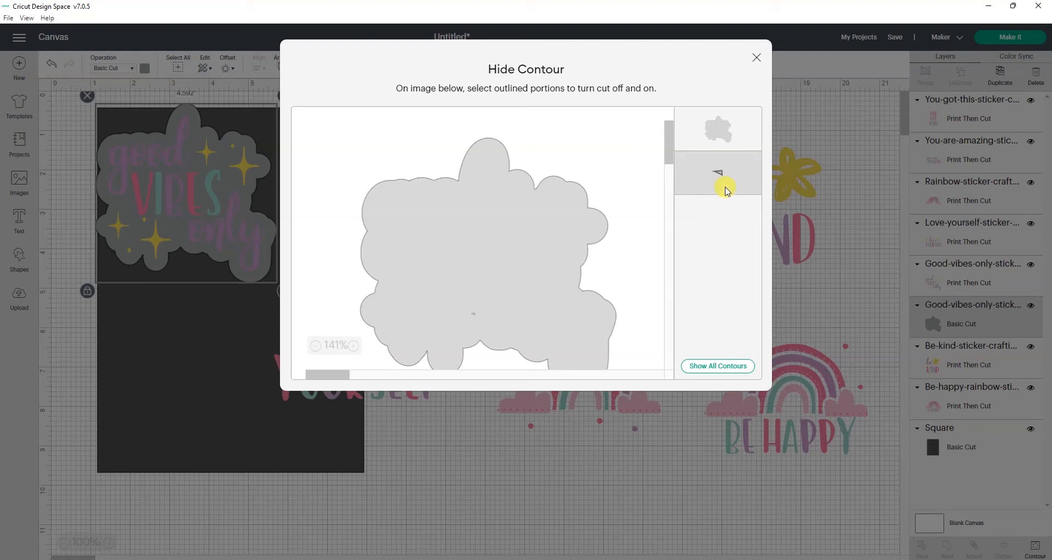
click(756, 59)
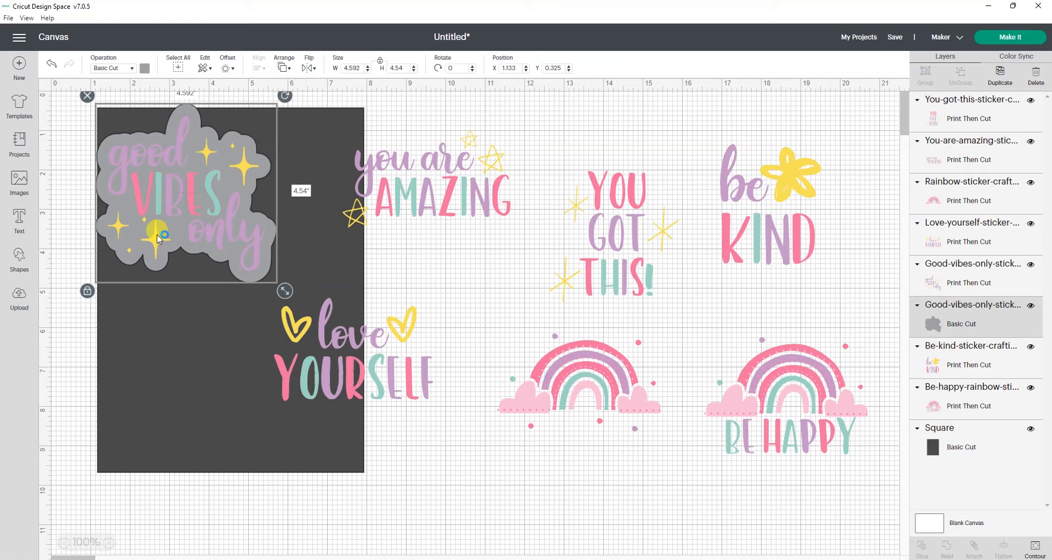
Step: Set the Good Vibes Only offset back to standard Print Then Cut and color it white
click(134, 69)
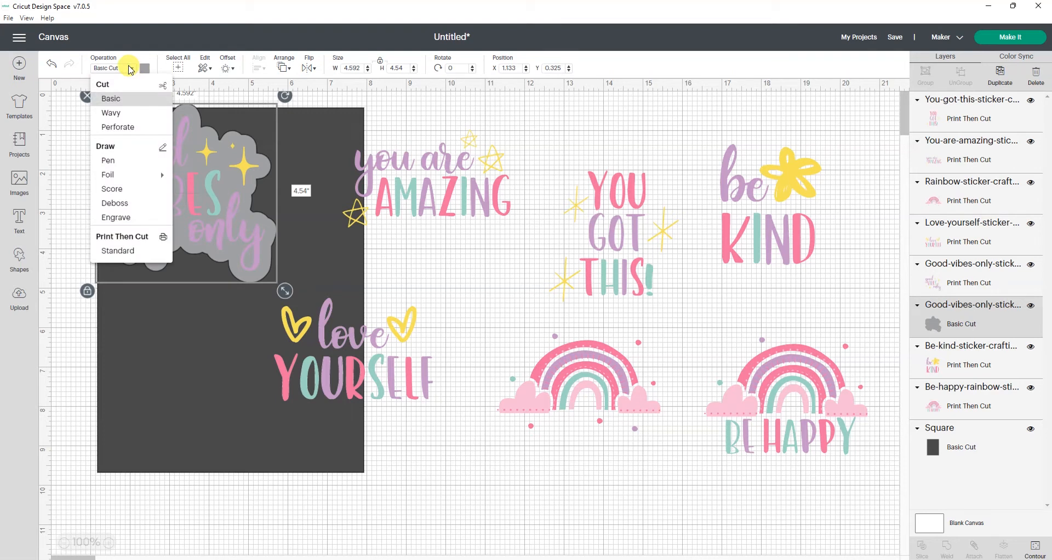
click(119, 252)
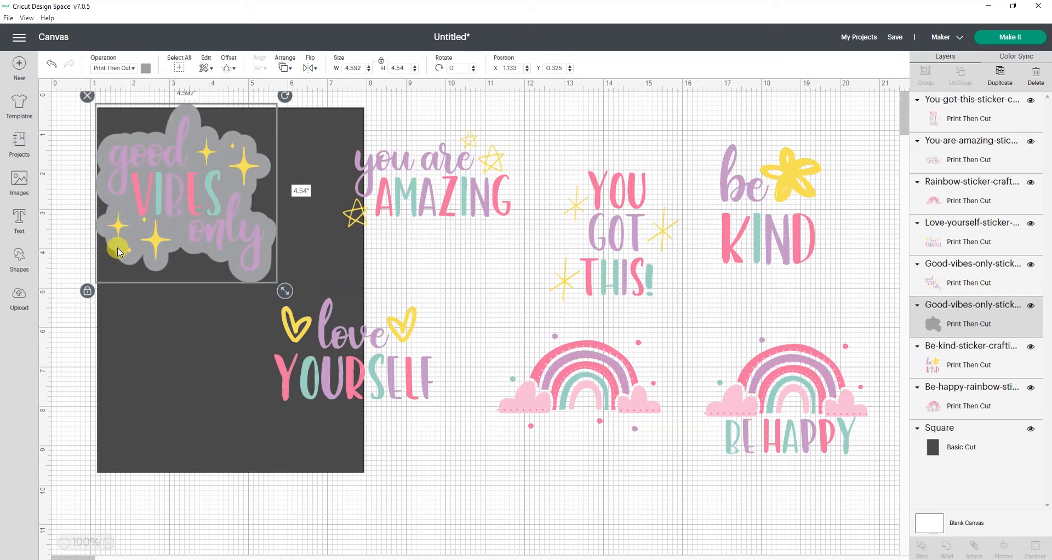
click(145, 68)
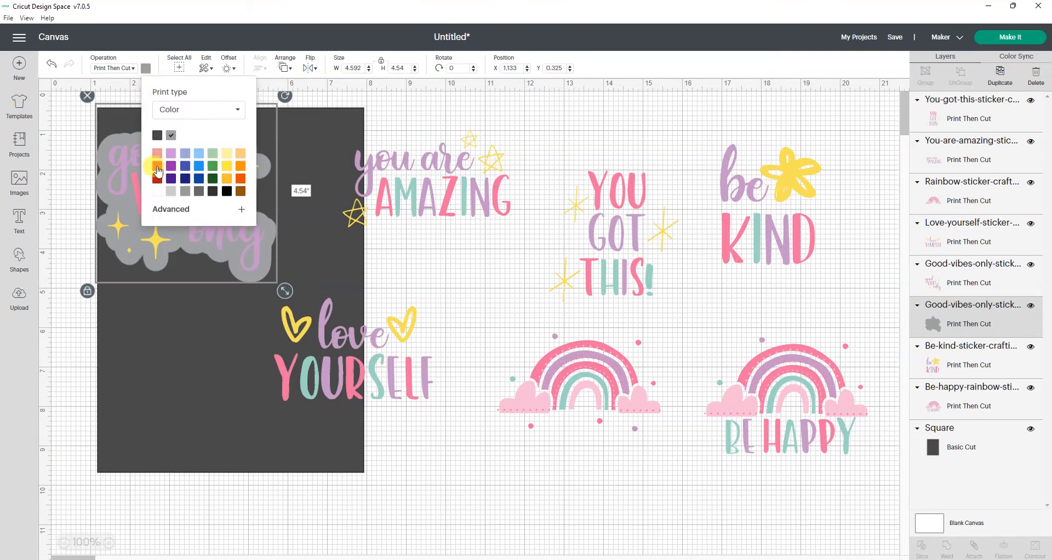
click(158, 190)
click(79, 176)
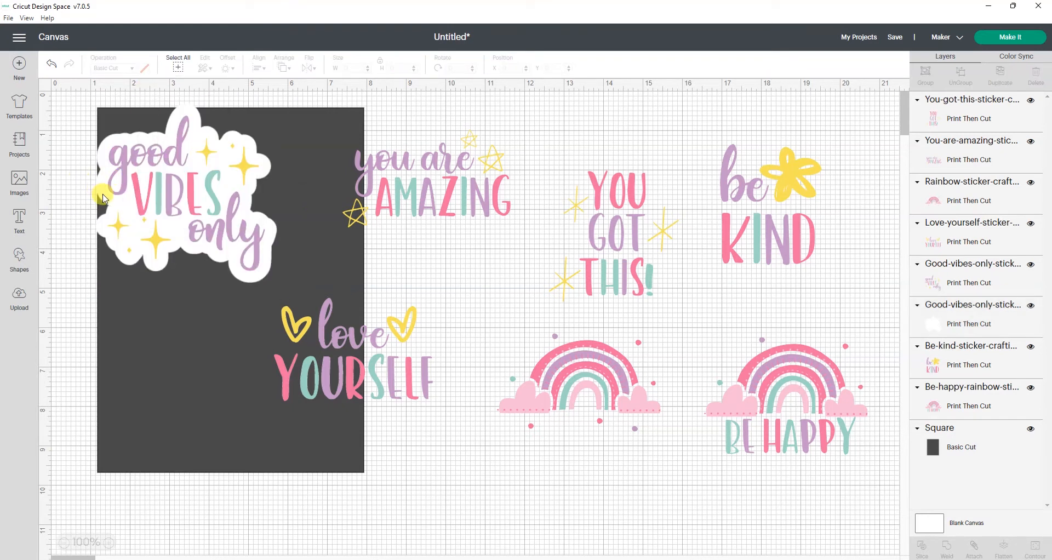
Step: Attach the Good Vibes Only design to its white offset and flatten them into one Print Then Cut sticker
click(162, 187)
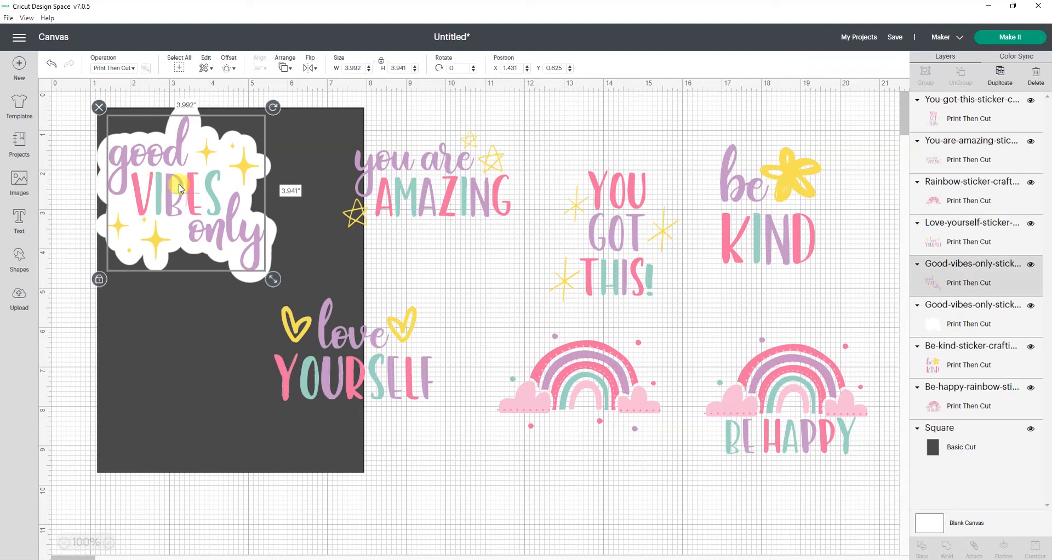
shift+click(980, 307)
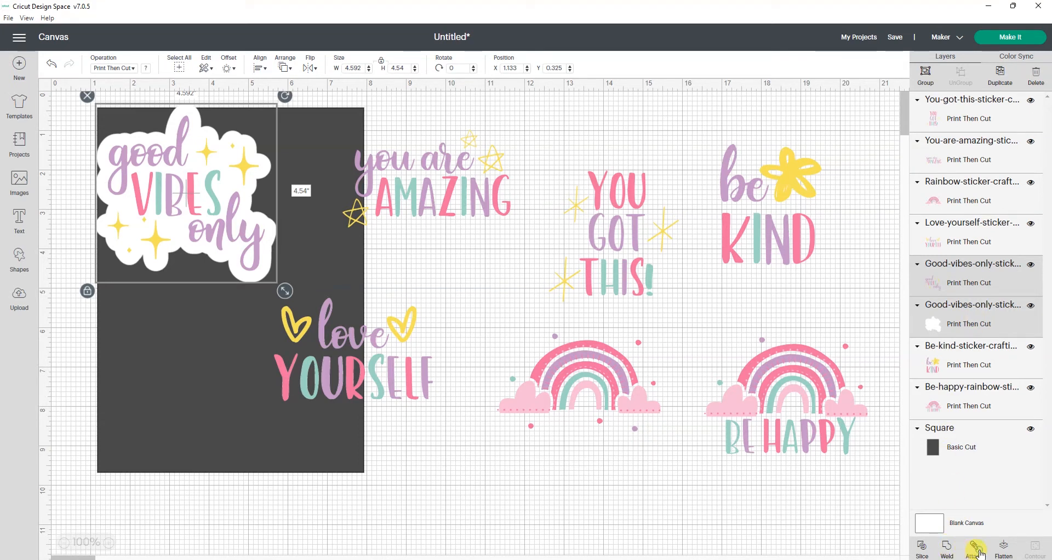
click(979, 551)
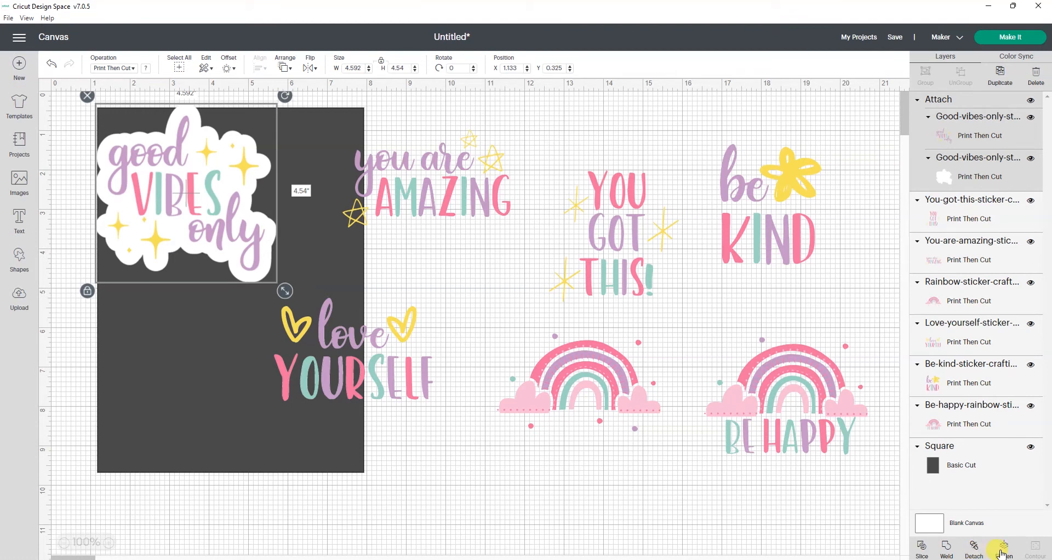
click(1004, 549)
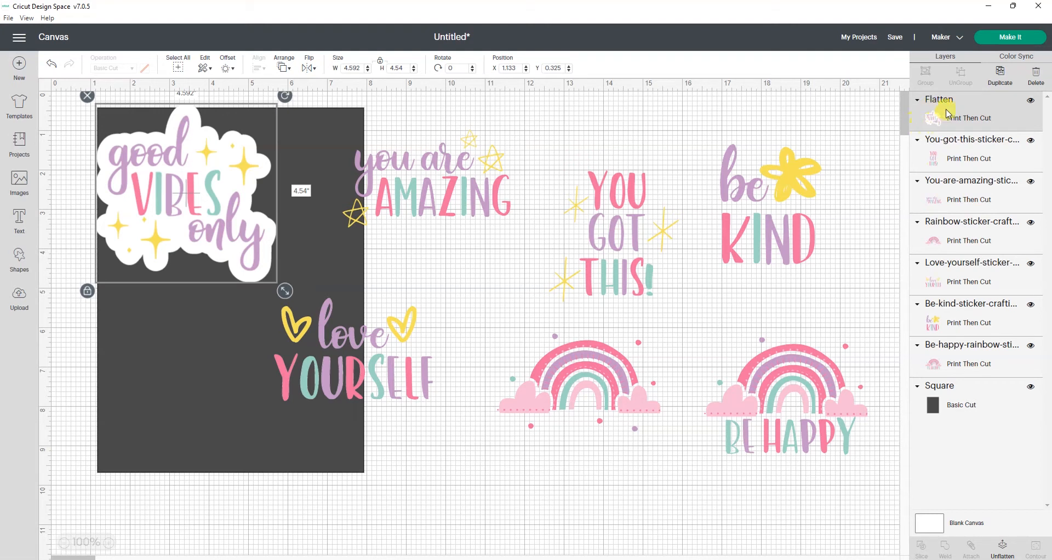
Step: Set the Good Vibes Only sticker's width to 3 in and place it in the template's upper-left corner
drag(214, 170, 224, 183)
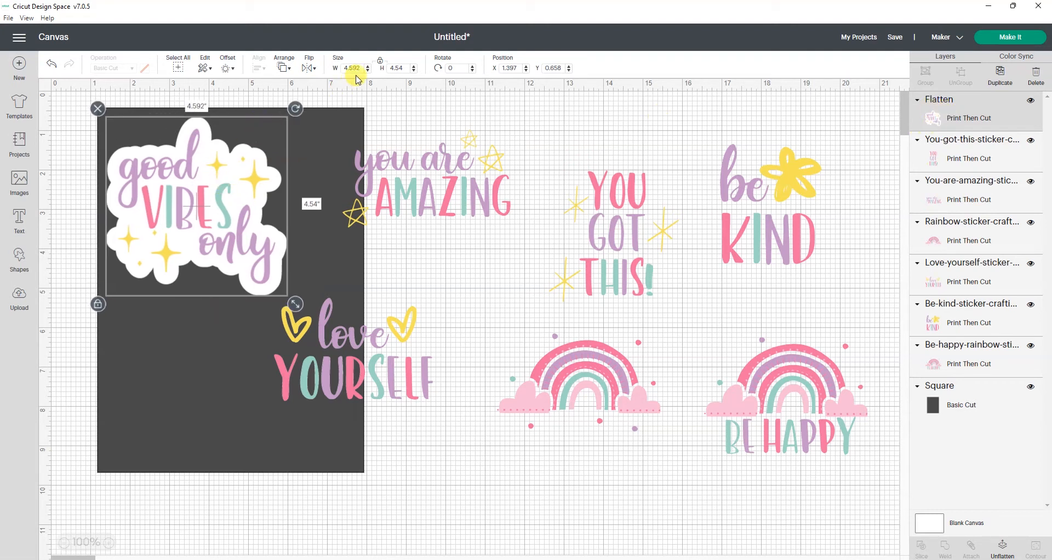
drag(361, 67, 349, 69)
text(3)
key(Return)
drag(182, 177, 181, 173)
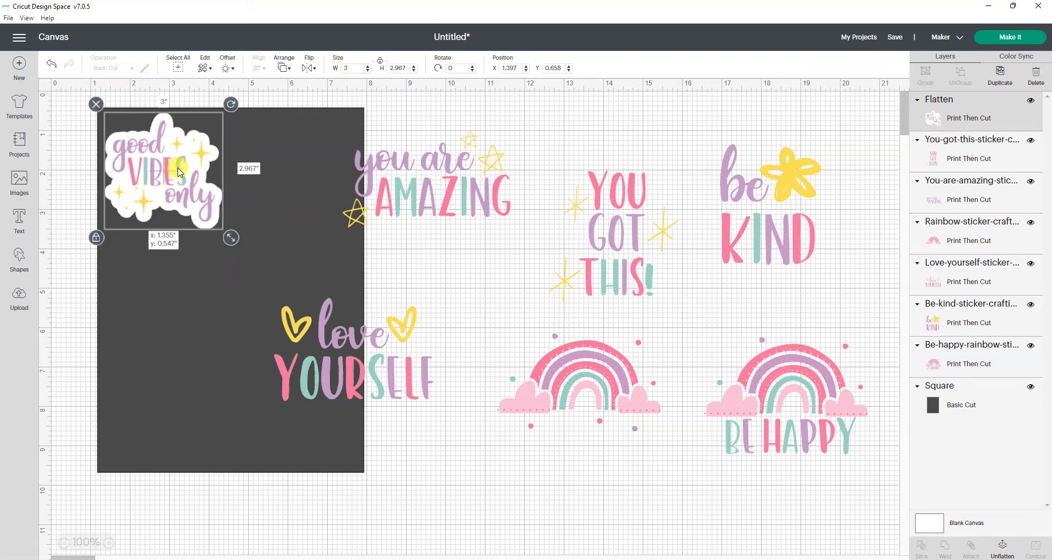
Step: Move the You Are Amazing and Love Yourself designs off the template and place the plain rainbow on it below Good Vibes Only
drag(598, 384, 312, 190)
drag(455, 199, 460, 209)
drag(530, 241, 679, 454)
drag(417, 365, 548, 182)
drag(258, 190, 201, 302)
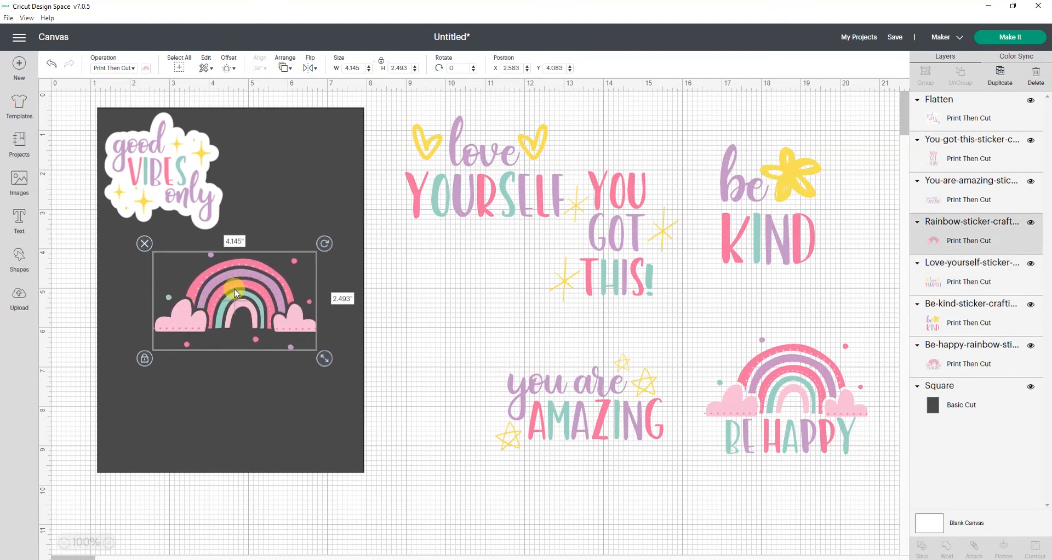
Step: Create a 0.3 in offset with rounded corners around the plain rainbow and color it white
click(234, 72)
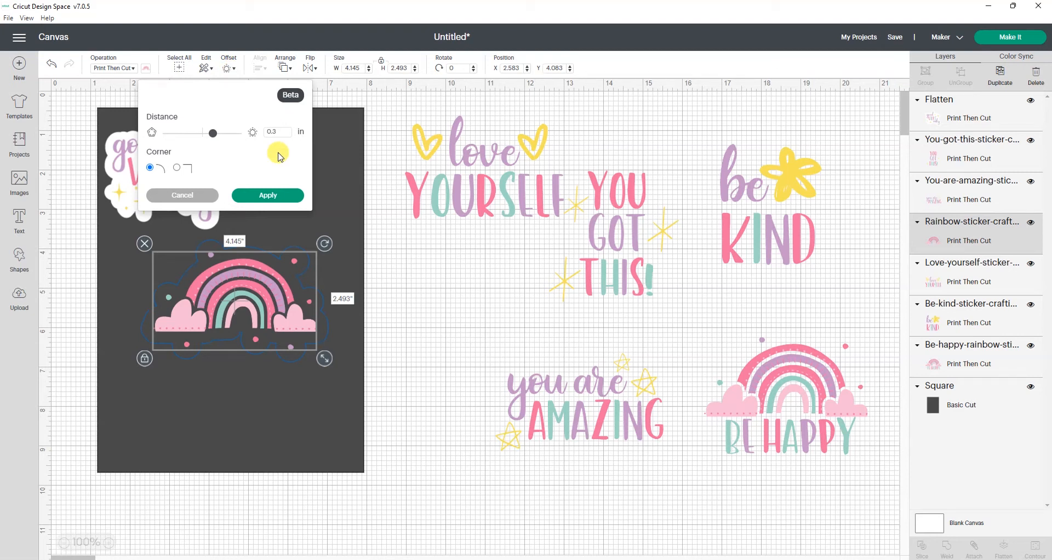
click(280, 195)
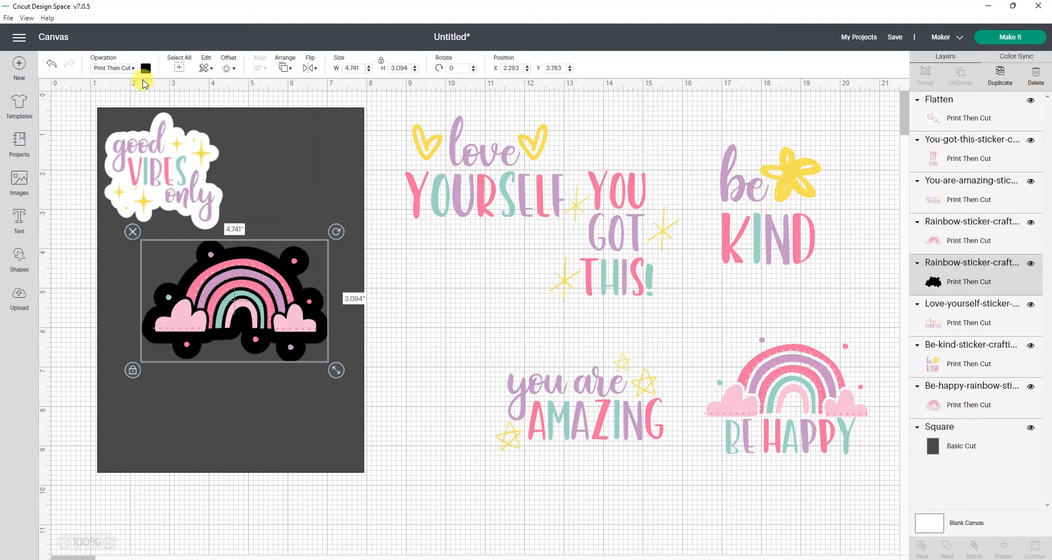
click(146, 67)
click(158, 193)
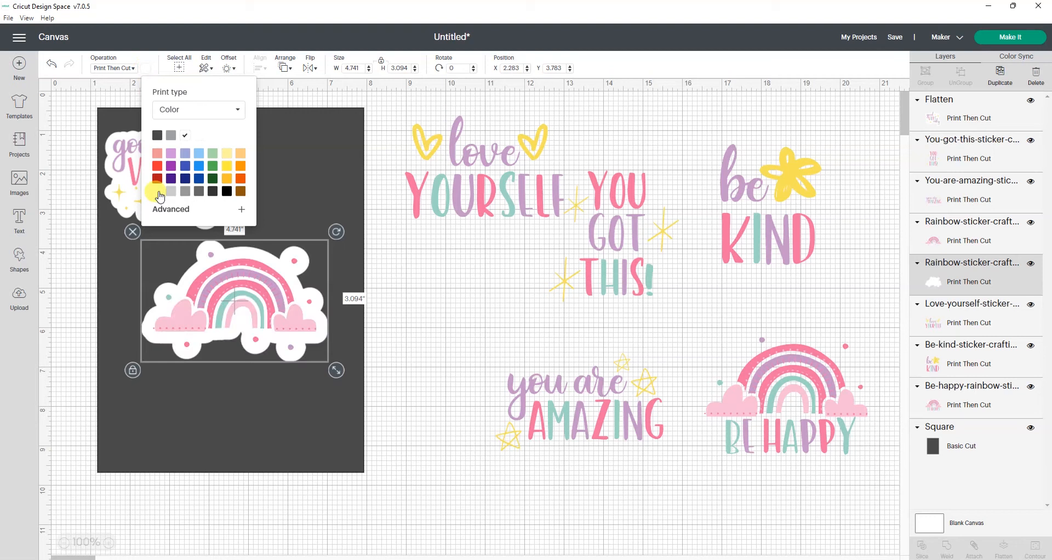
Step: Attach the plain rainbow to its white offset and flatten them into one sticker
shift+click(967, 225)
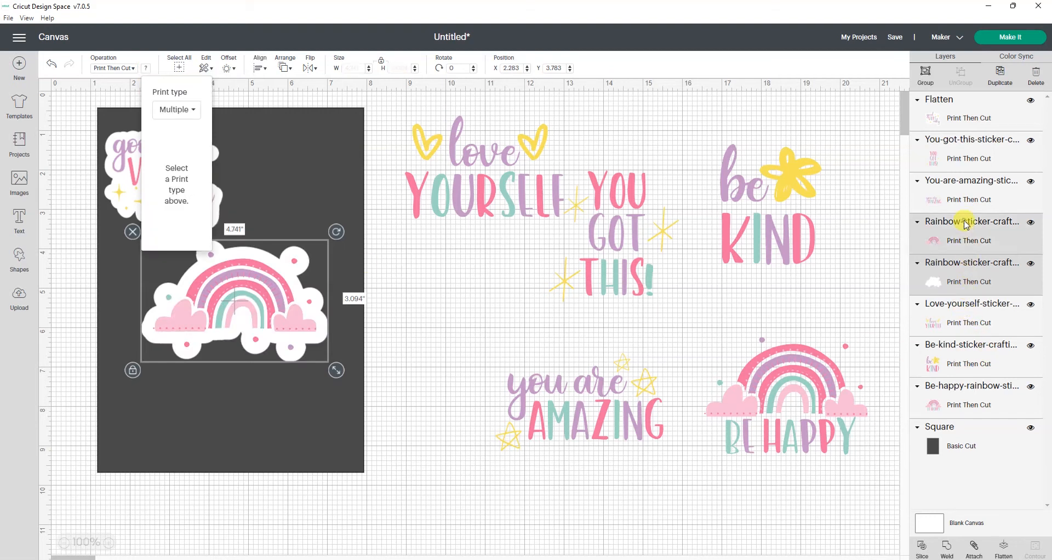
click(973, 547)
click(1004, 550)
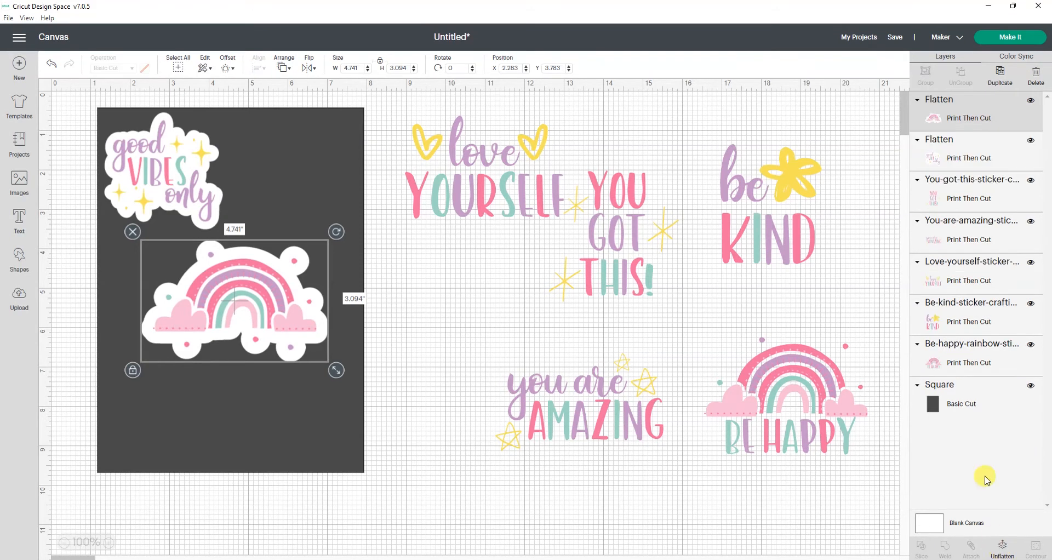
Step: Resize the plain rainbow sticker to 3 in wide, place it beside Good Vibes Only, and enlarge it to about 3.23 in wide
click(338, 70)
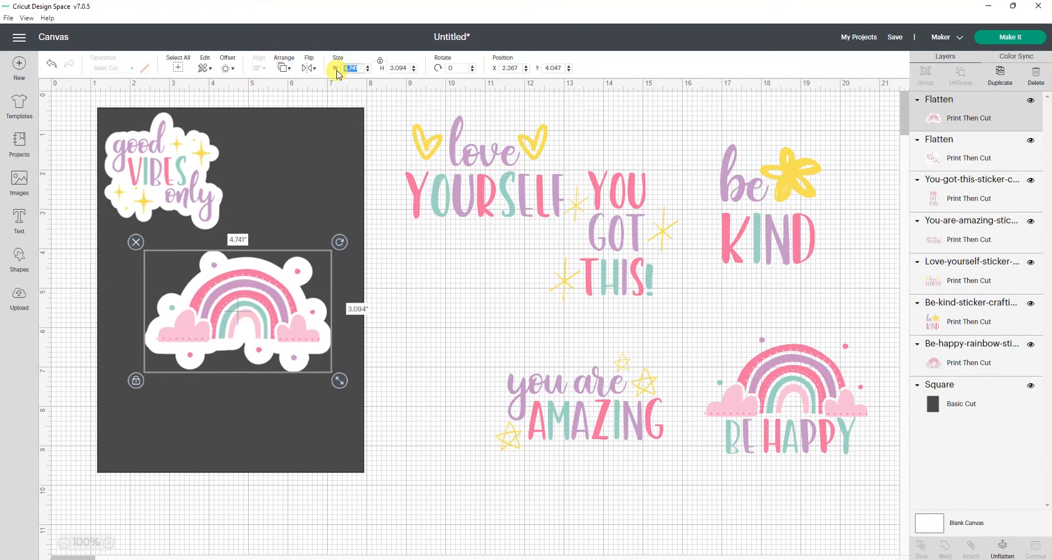
text(3)
key(Return)
drag(236, 280, 322, 157)
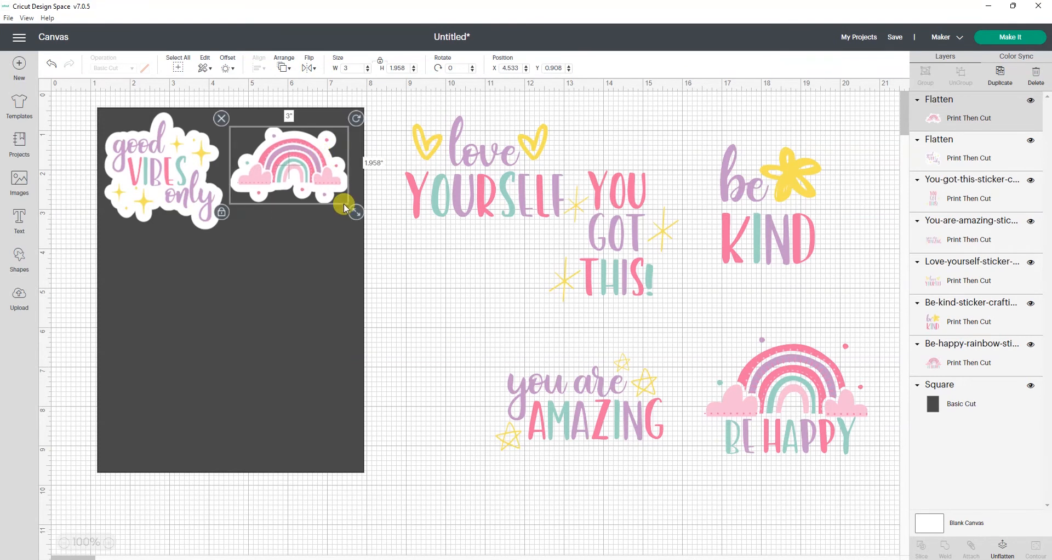
drag(356, 213, 328, 191)
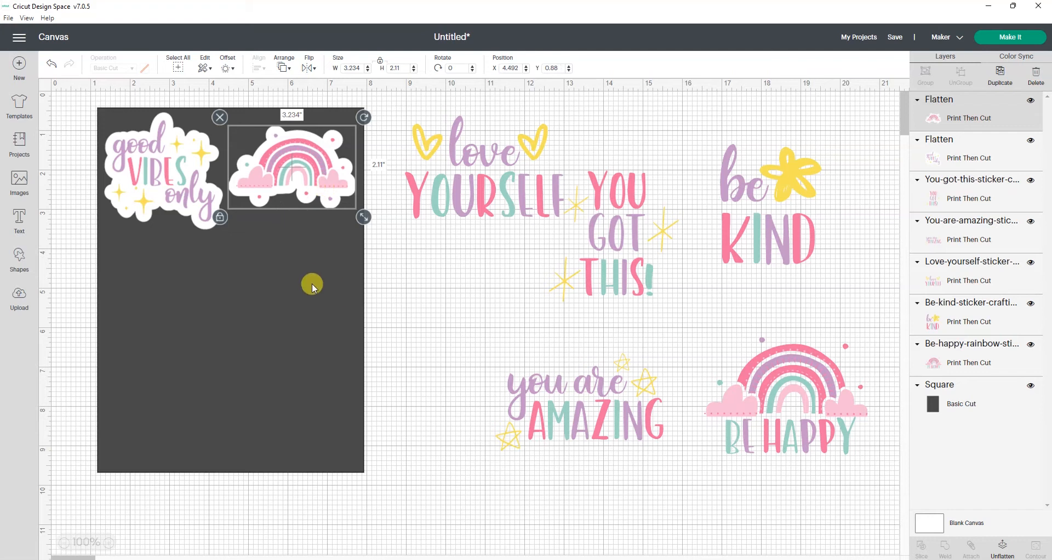
Step: Move You Got This onto the template below Good Vibes Only and give it a white 0.3 in offset with rounded corners
drag(614, 252, 185, 334)
click(236, 67)
click(276, 196)
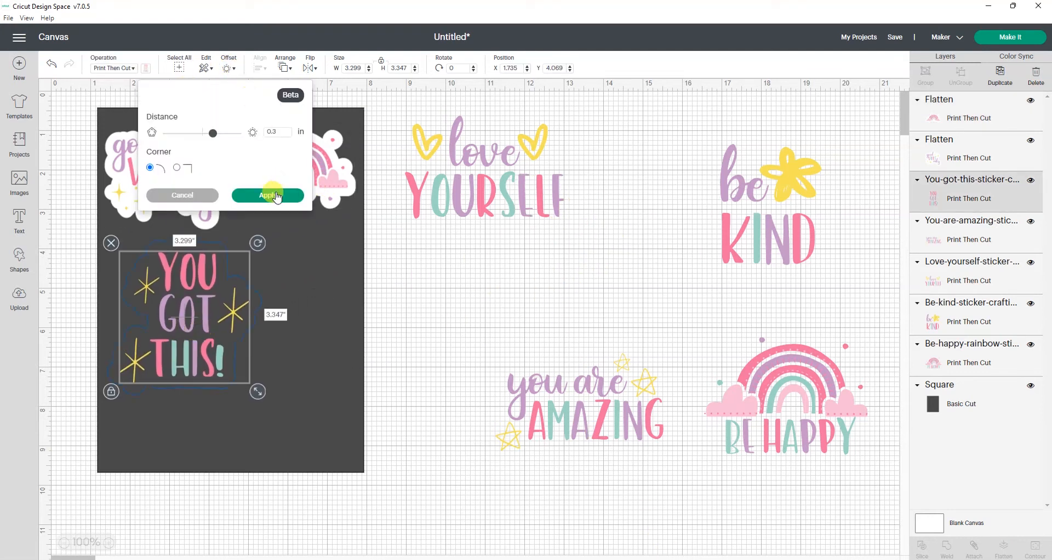
click(146, 68)
click(158, 191)
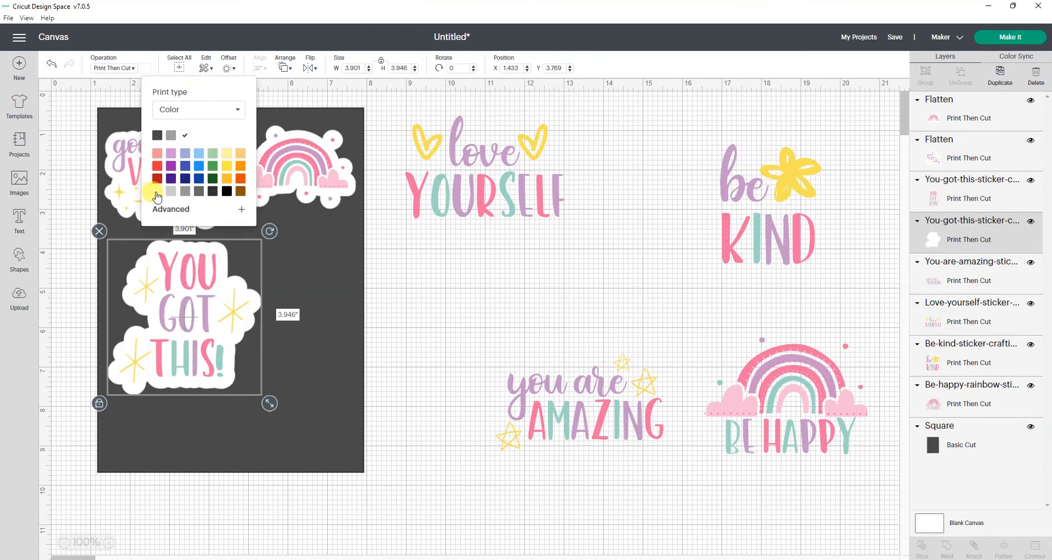
Step: Attach the You Got This design to its white offset and flatten them into one sticker
shift+click(956, 184)
click(974, 548)
click(1004, 548)
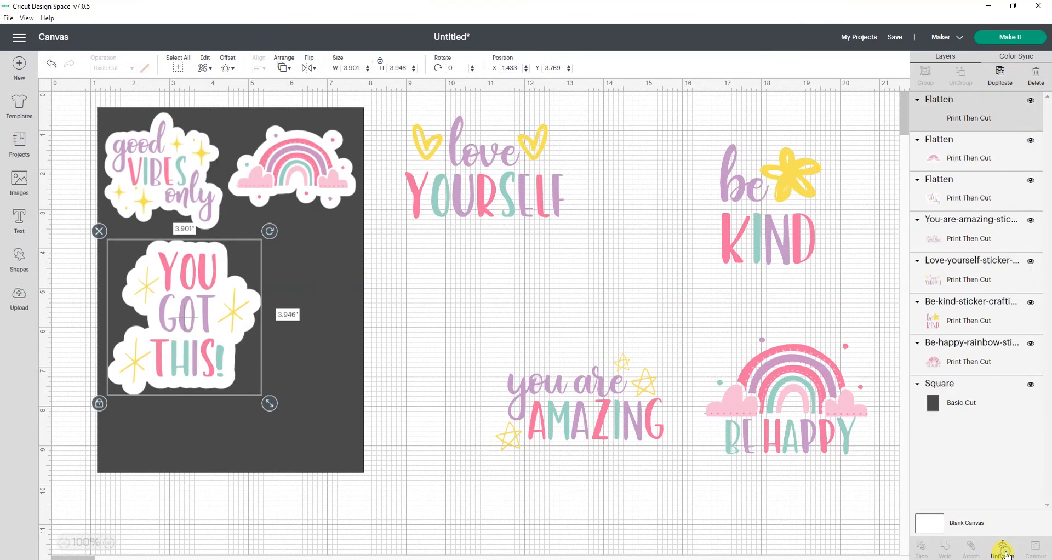
Step: Set the You Got This sticker's height to 3 in and fit it directly below Good Vibes Only
double_click(396, 68)
text(3)
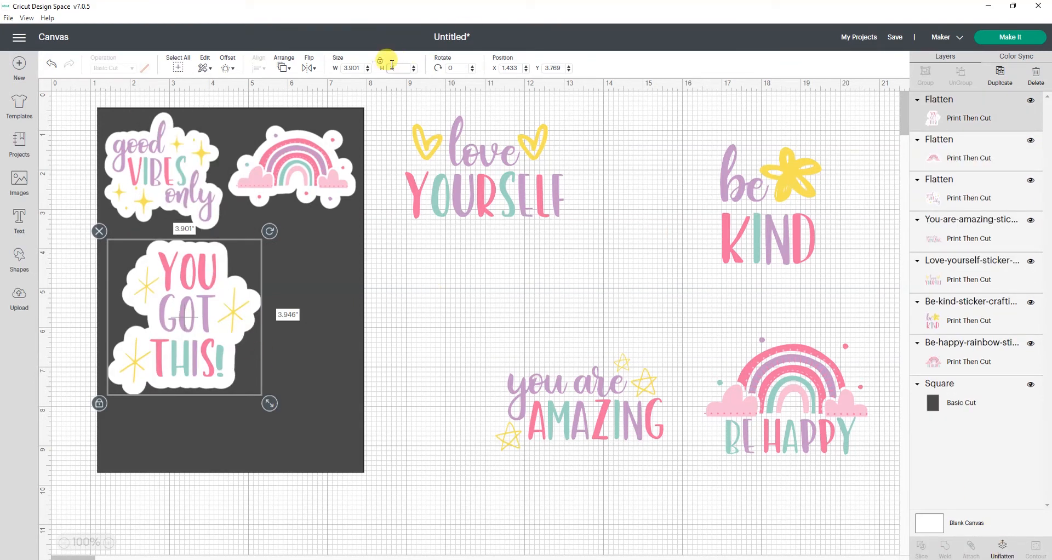
key(Return)
drag(194, 292, 190, 284)
Step: Move Love Yourself beside You Got This and give it a white 0.3 in offset
drag(482, 165, 310, 294)
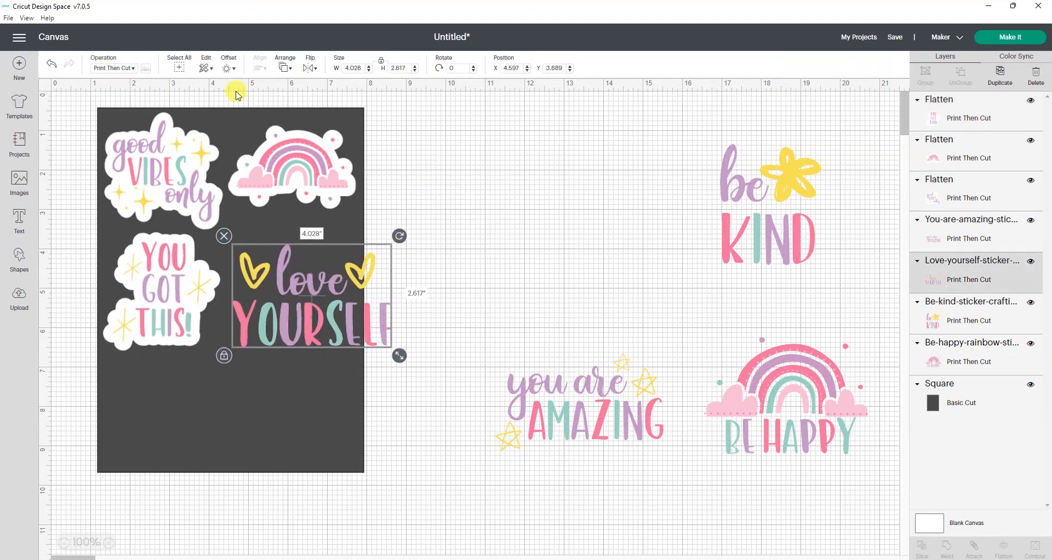
click(228, 68)
click(268, 196)
click(146, 68)
click(158, 192)
Step: Attach and flatten Love Yourself with its white offset, and set the sticker's width to 3 in
shift+click(956, 260)
click(1003, 549)
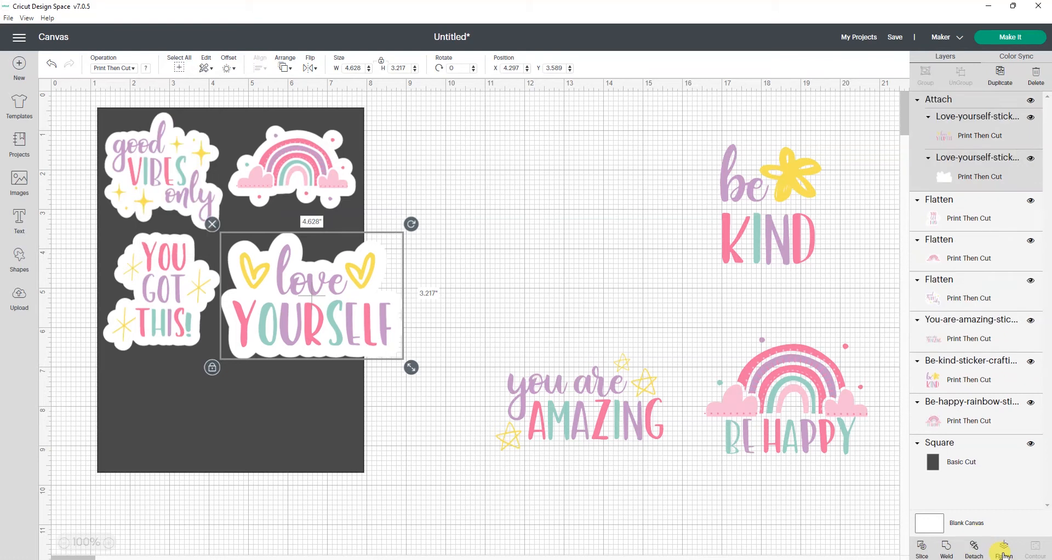
click(350, 68)
text(3)
key(Return)
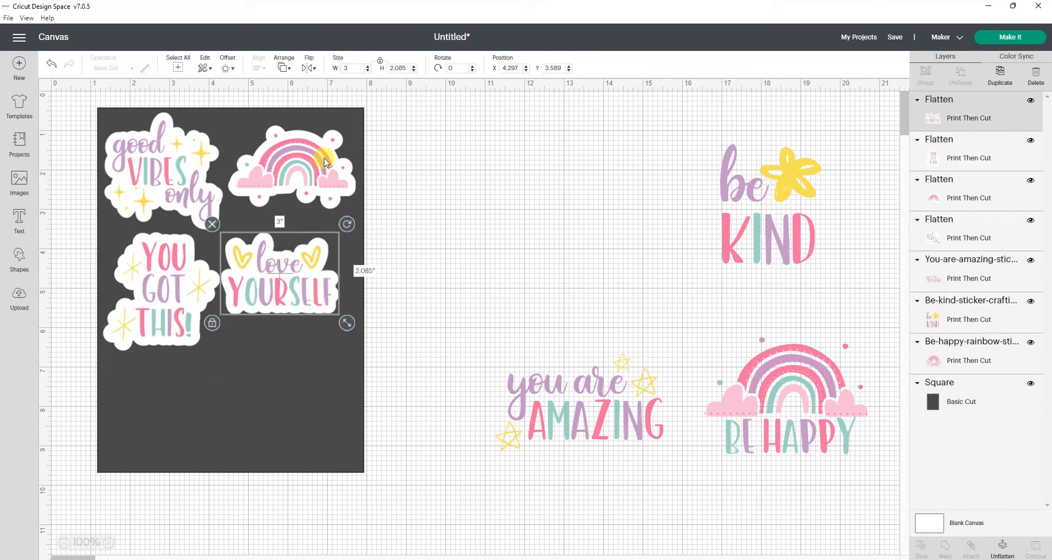
Step: Position the Love Yourself sticker below the plain rainbow and enlarge it to about 3.33 in wide
drag(307, 285, 313, 277)
drag(351, 314, 364, 317)
drag(325, 280, 325, 274)
Step: Move You Are Amazing onto the template below Love Yourself and give it a white 0.3 in offset
drag(595, 408, 288, 404)
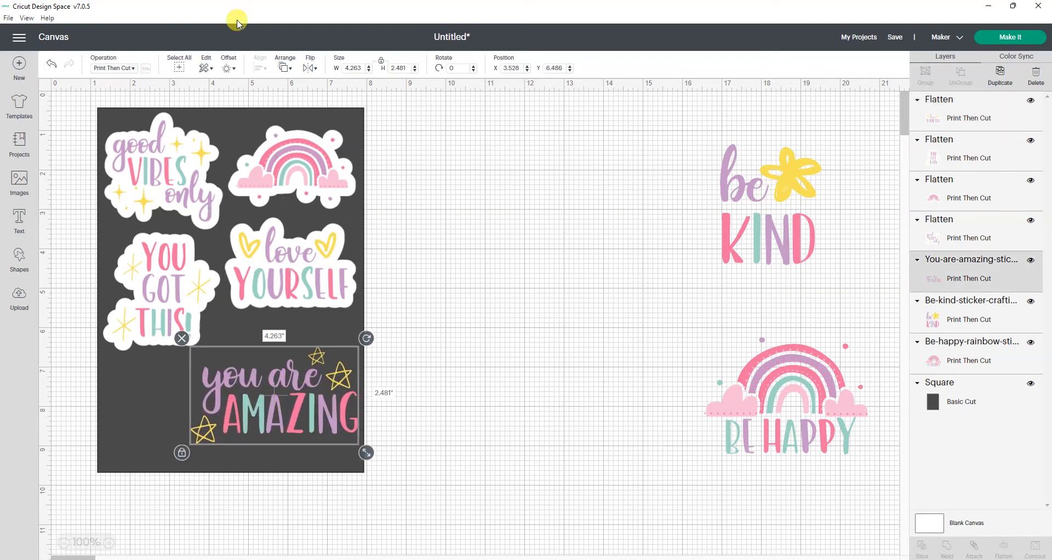
click(227, 68)
click(146, 68)
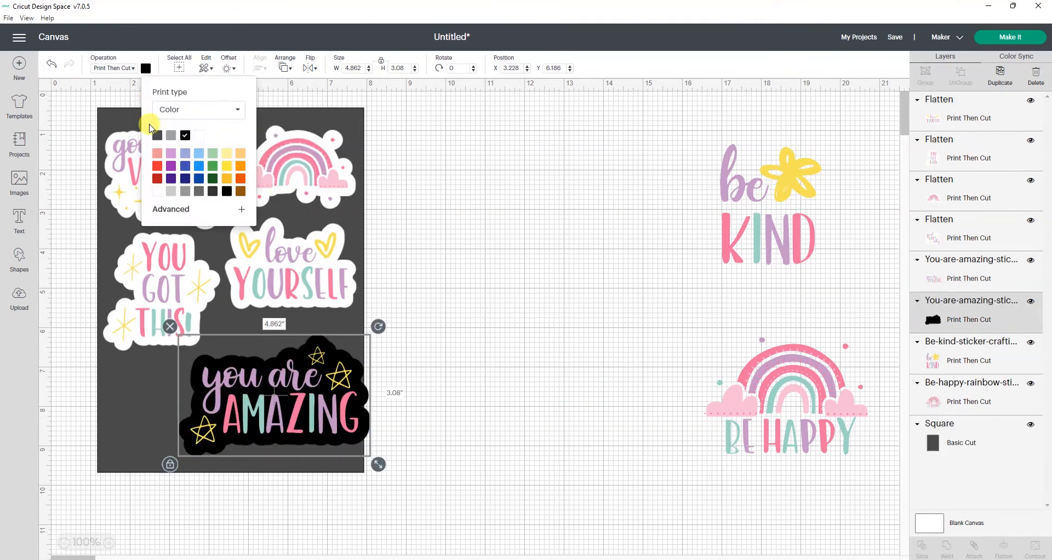
click(198, 132)
Step: Attach the You Are Amazing design to its white offset and flatten them into one sticker
shift+click(973, 267)
click(974, 548)
click(1003, 548)
Step: Resize the You Are Amazing sticker to 3 in wide, place it below Love Yourself, and enlarge it slightly
click(341, 68)
text(3)
key(Return)
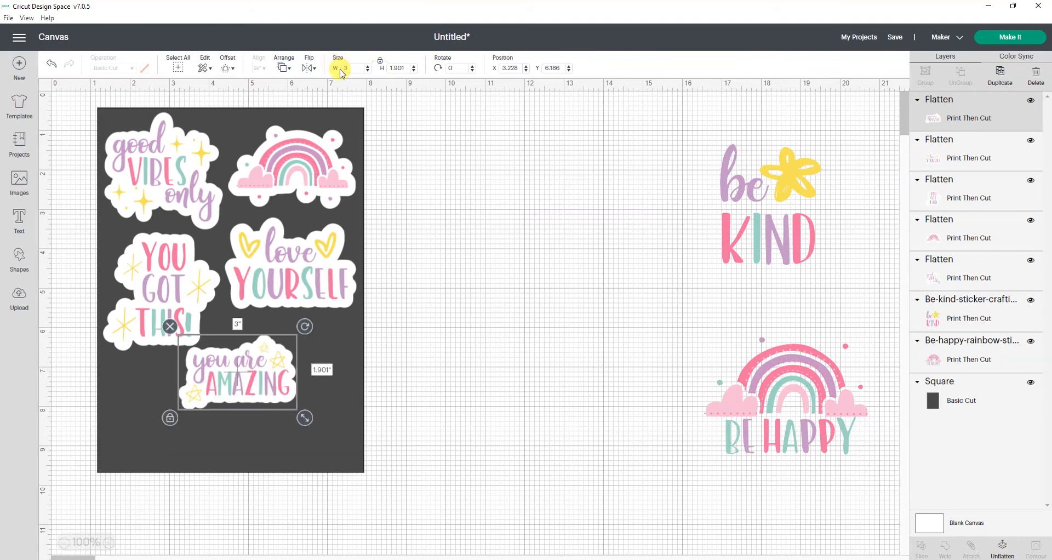
drag(280, 364, 311, 337)
drag(346, 408, 365, 419)
Step: Shift the plain rainbow, Love Yourself and You Are Amazing stickers upward to free space at the template's bottom
drag(303, 171, 303, 161)
drag(296, 264, 295, 252)
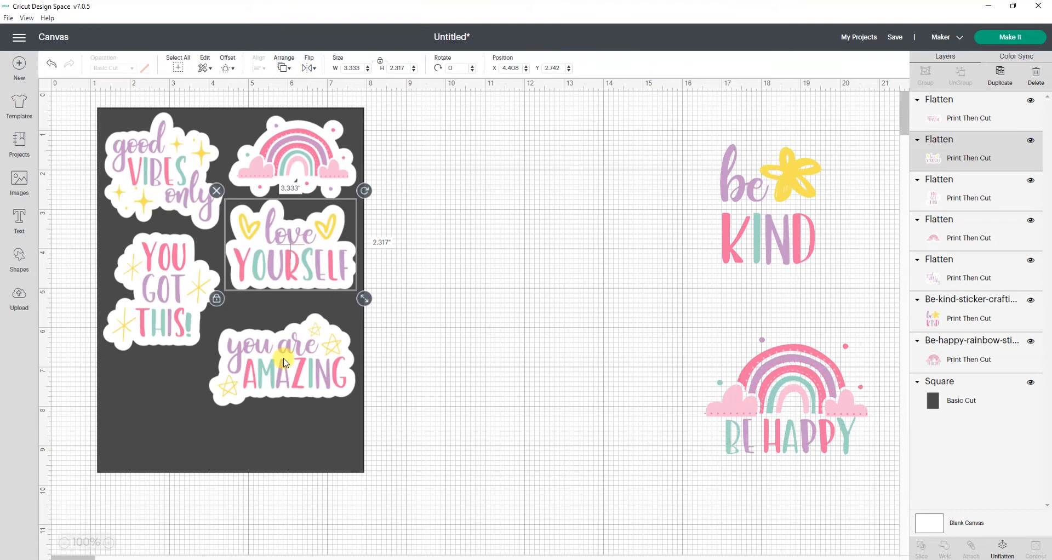
drag(284, 360, 286, 342)
Step: Move the Be Happy rainbow below You Got This and give it a white 0.3 in offset
drag(786, 385, 204, 448)
click(229, 68)
click(275, 195)
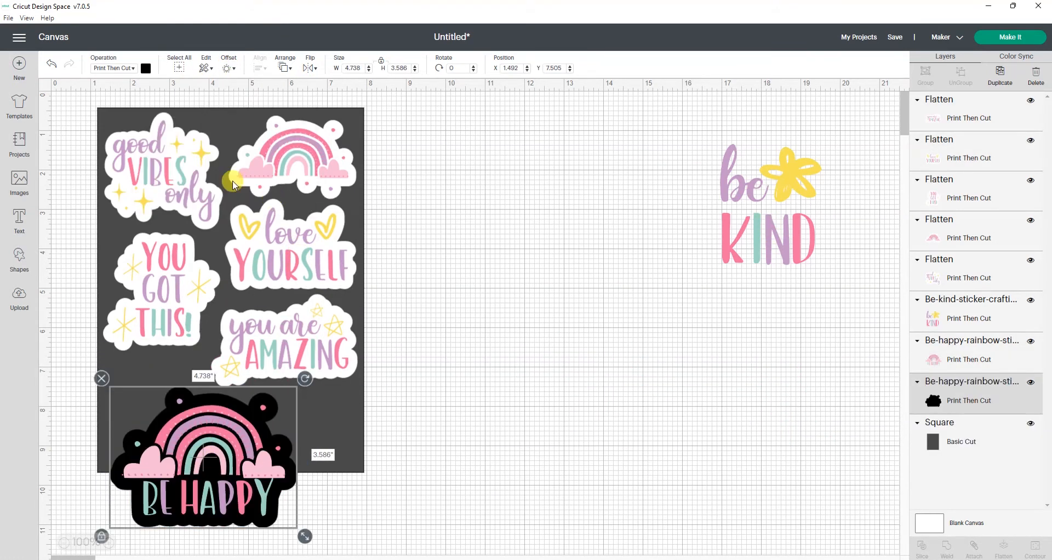
click(146, 68)
click(198, 134)
Step: Attach the Be Happy rainbow to its white offset and flatten them into one sticker
shift+click(965, 346)
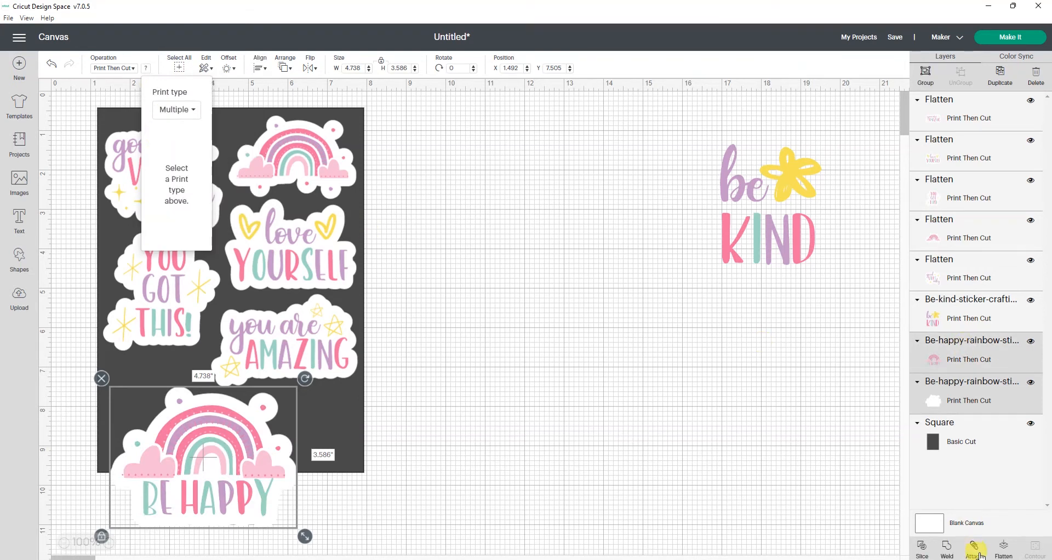
click(974, 548)
click(1003, 548)
Step: Set the Be Happy sticker's width to 3 in and place it in the template's lower-left corner
text(3)
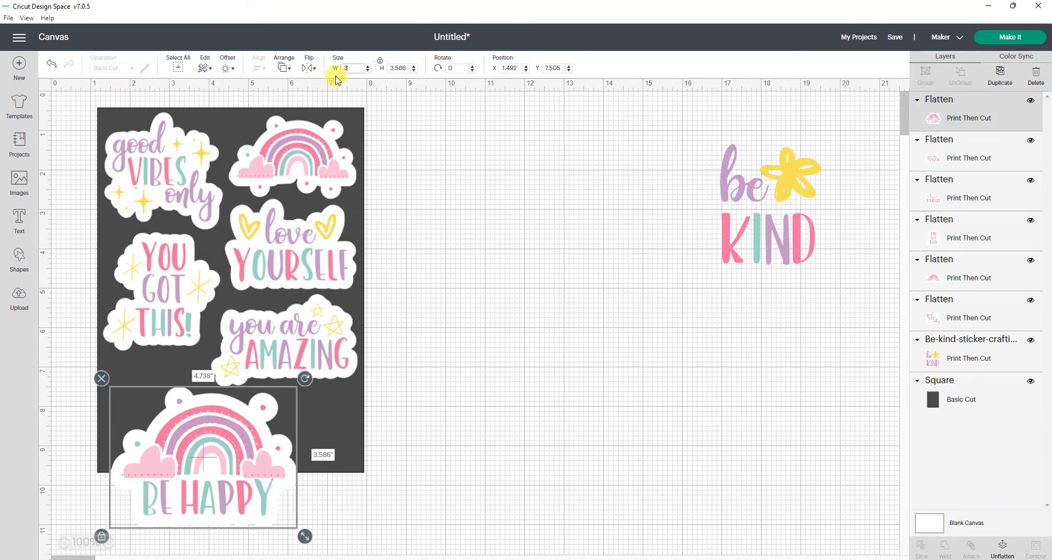
key(Return)
drag(189, 427, 180, 405)
Step: Move Be Kind closer to the template and give it a white 0.3 in offset with rounded corners
drag(723, 257, 411, 386)
click(229, 68)
click(262, 197)
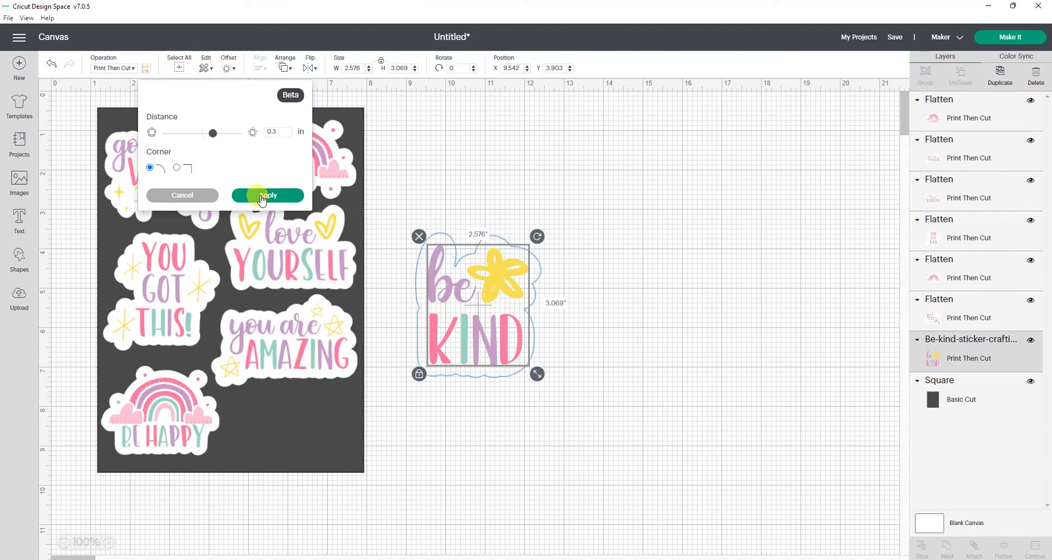
click(146, 68)
click(185, 135)
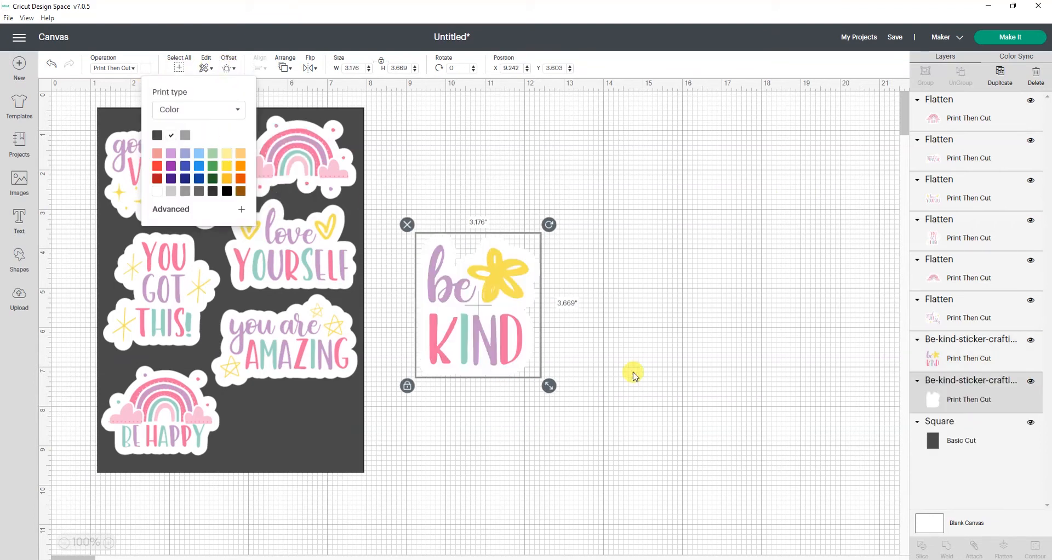
Step: Attach the Be Kind design to its white offset and flatten them into one sticker
shift+click(980, 348)
click(974, 547)
click(1003, 550)
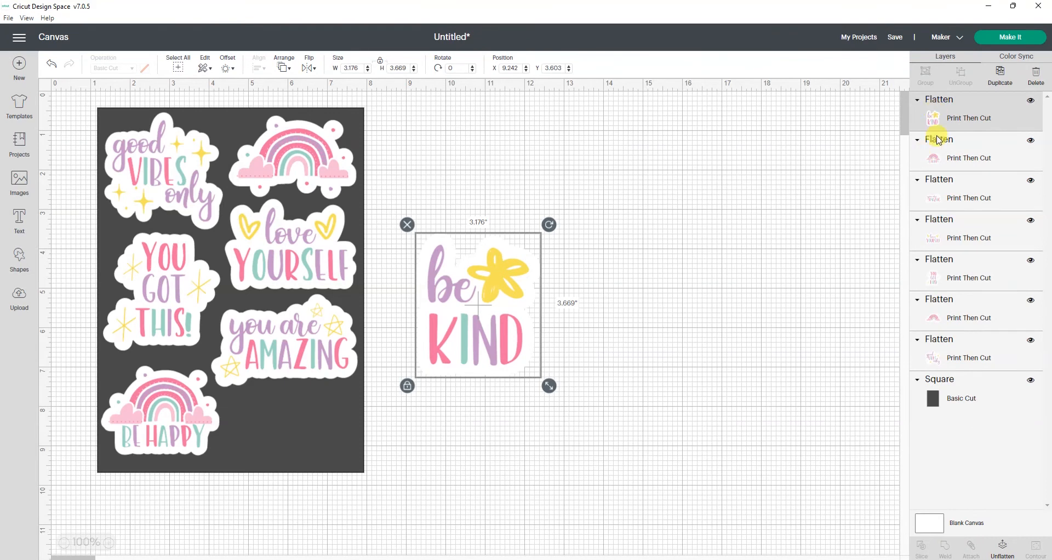
Step: Move the Be Kind sticker into the template's lower-right corner and shift Love Yourself and You Are Amazing up to make room
click(385, 70)
drag(512, 296, 326, 399)
click(312, 143)
drag(293, 246, 298, 236)
drag(287, 335, 287, 323)
Step: Shrink the Be Kind sticker to about 2.05 in wide and fit it below You Are Amazing
click(300, 422)
drag(298, 418, 301, 430)
drag(354, 486, 338, 469)
drag(300, 394, 308, 404)
drag(346, 478, 340, 472)
drag(284, 431, 289, 439)
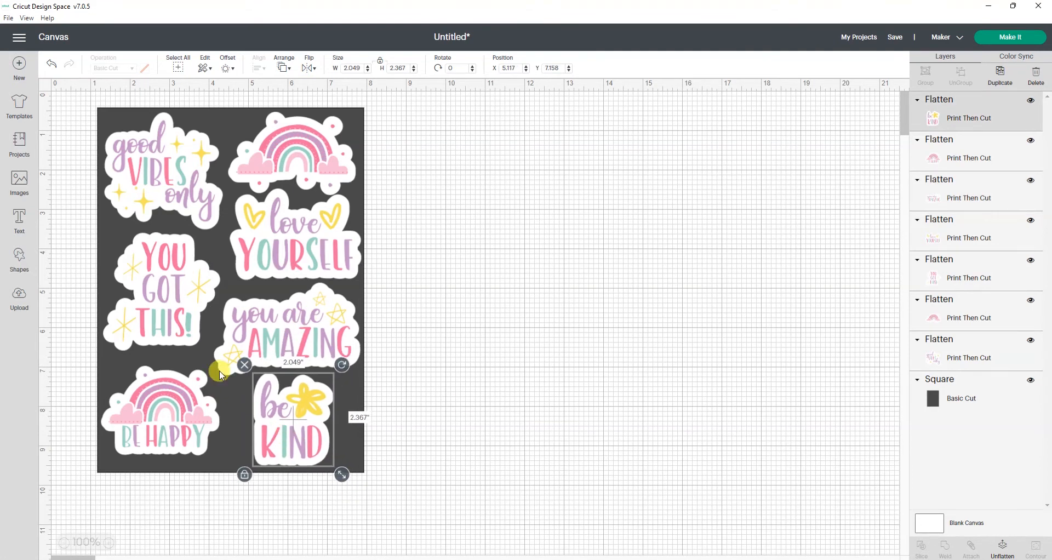
Step: Enlarge the Be Happy sticker to about 3.26 in wide and adjust its position beside Be Kind
click(219, 378)
mouse_move(230, 463)
mouse_down()
mouse_move(241, 470)
mouse_move(234, 460)
mouse_up()
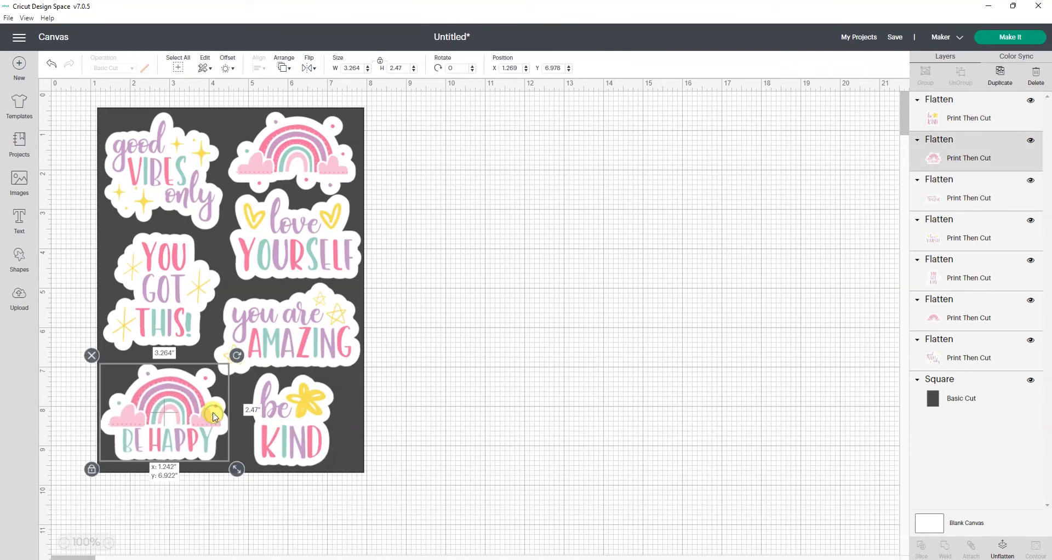
click(541, 356)
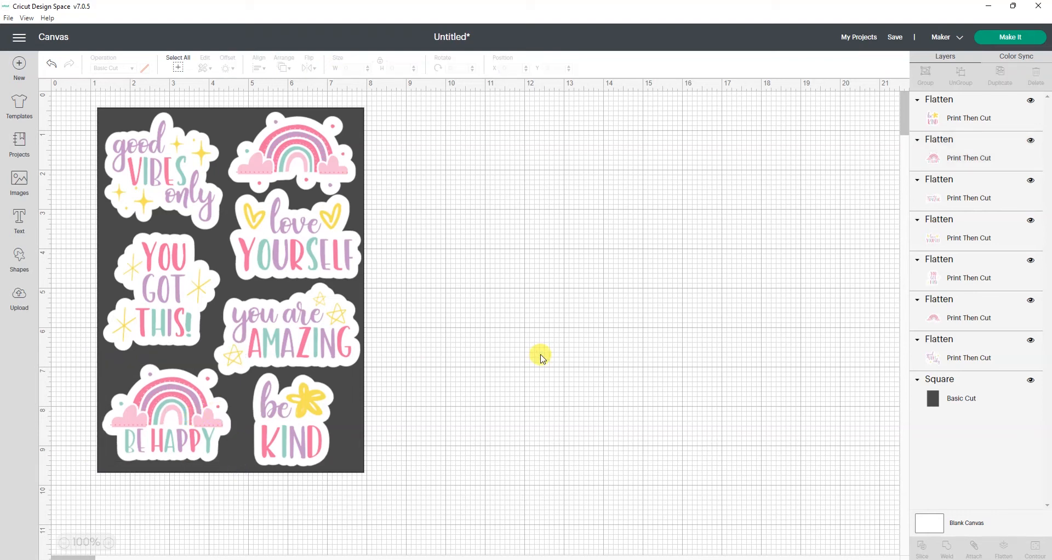
Step: Hide the dark template square and attach all seven flattened stickers together
click(1031, 381)
drag(380, 476, 89, 101)
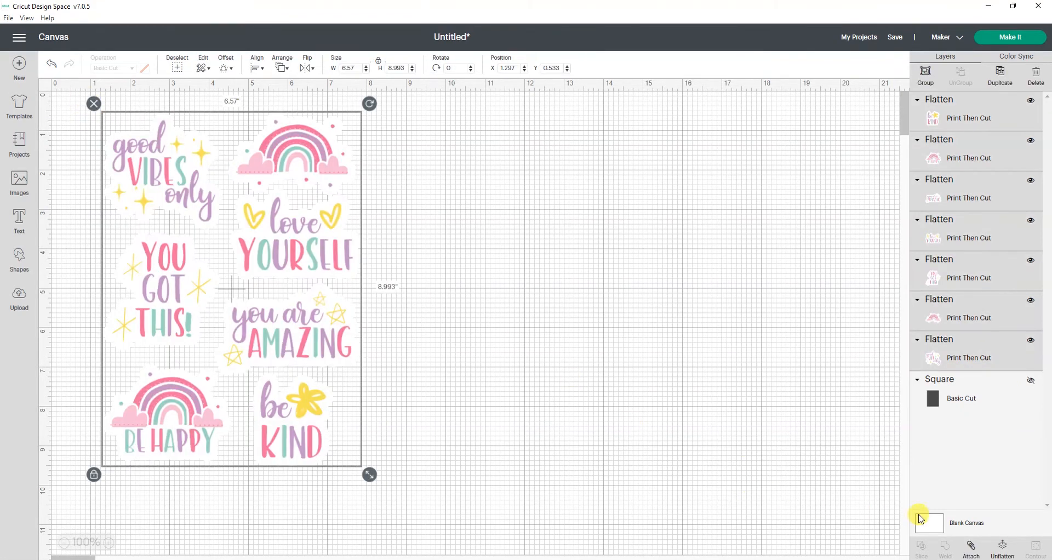
click(972, 548)
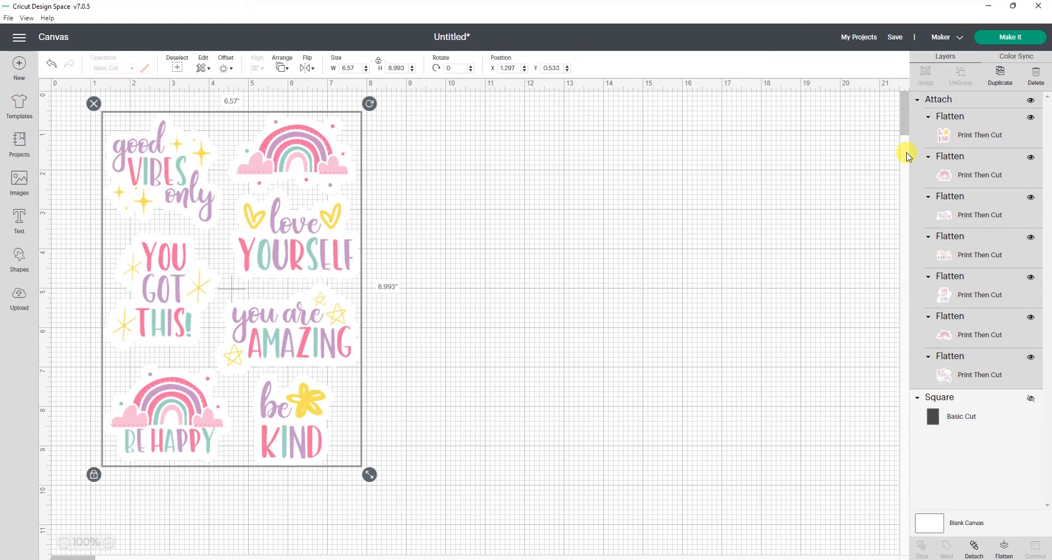
Step: Proceed with making the attached sticker sheet on 8.5 x 11 in Letter material and open its print setup
click(1008, 36)
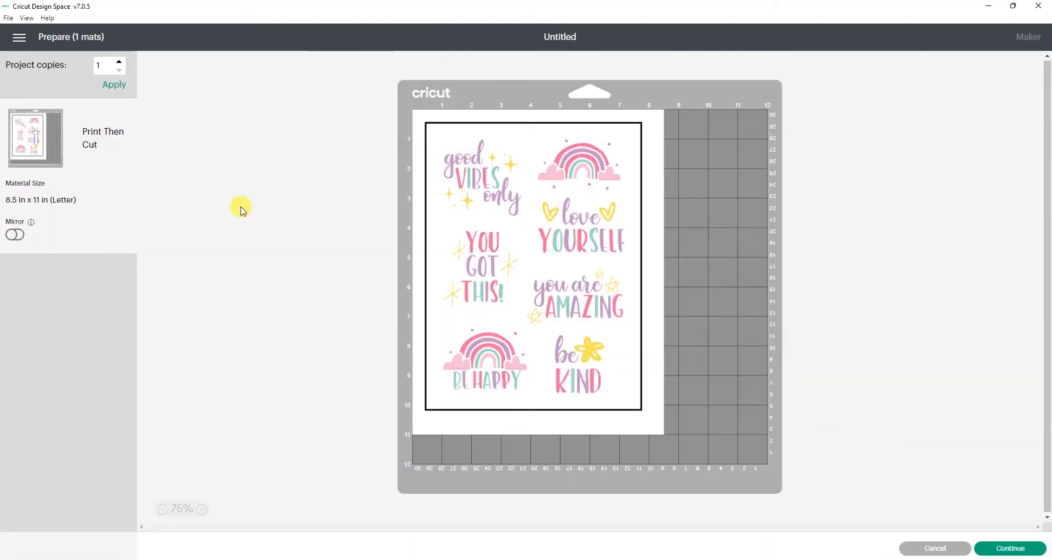
click(1005, 551)
click(232, 161)
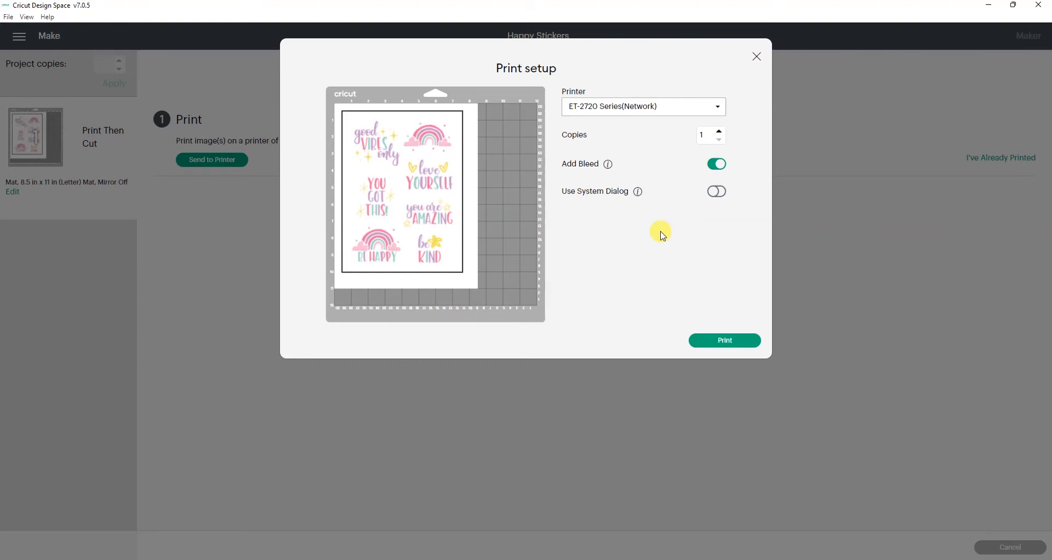
Step: Enable Use System Dialog, start the print, and move the system print dialog over the print setup window
click(717, 192)
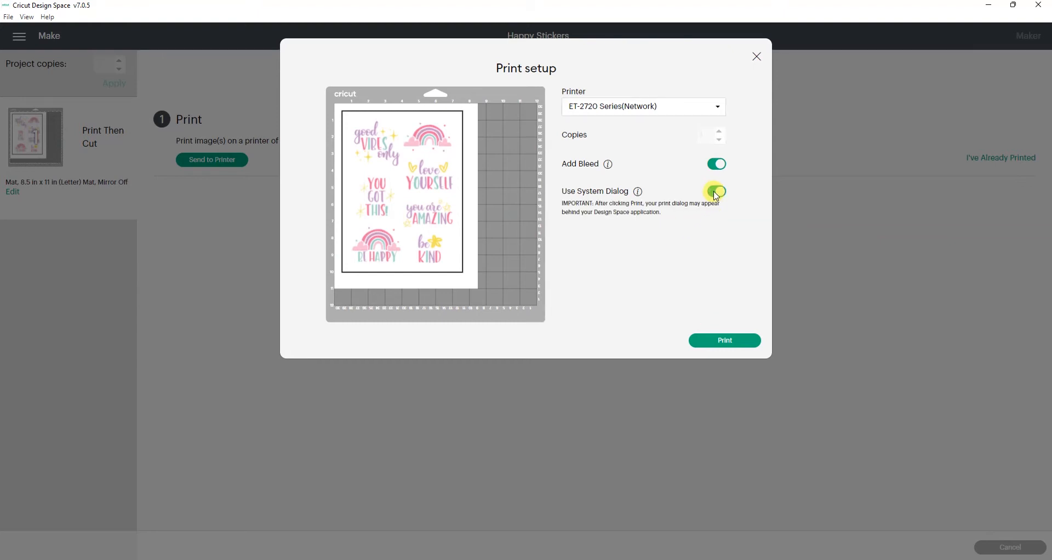
click(713, 346)
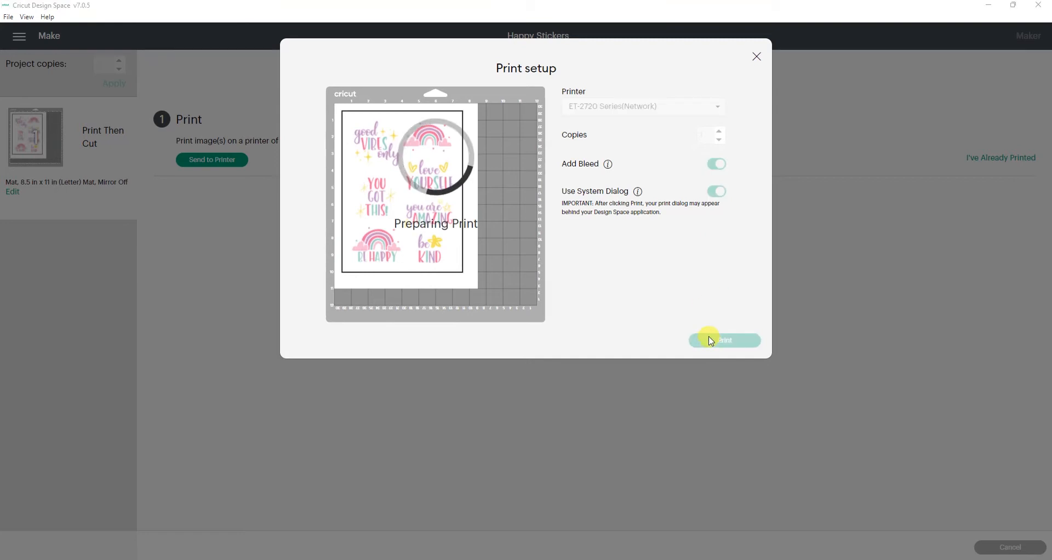
drag(208, 34, 537, 70)
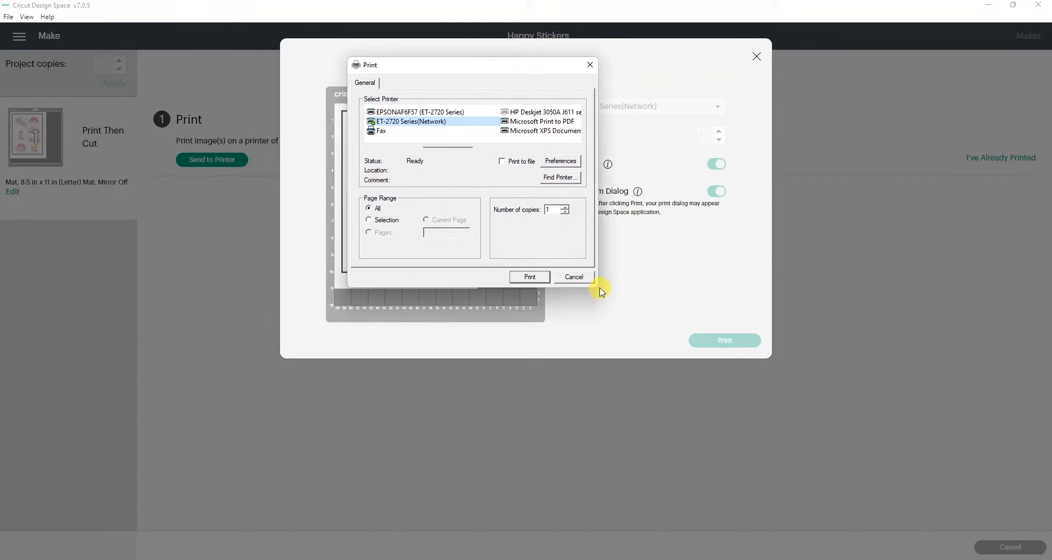
Step: Set the ET-2720 printer's quality to High, leave 2-sided printing off, and print the sticker sheet
click(562, 161)
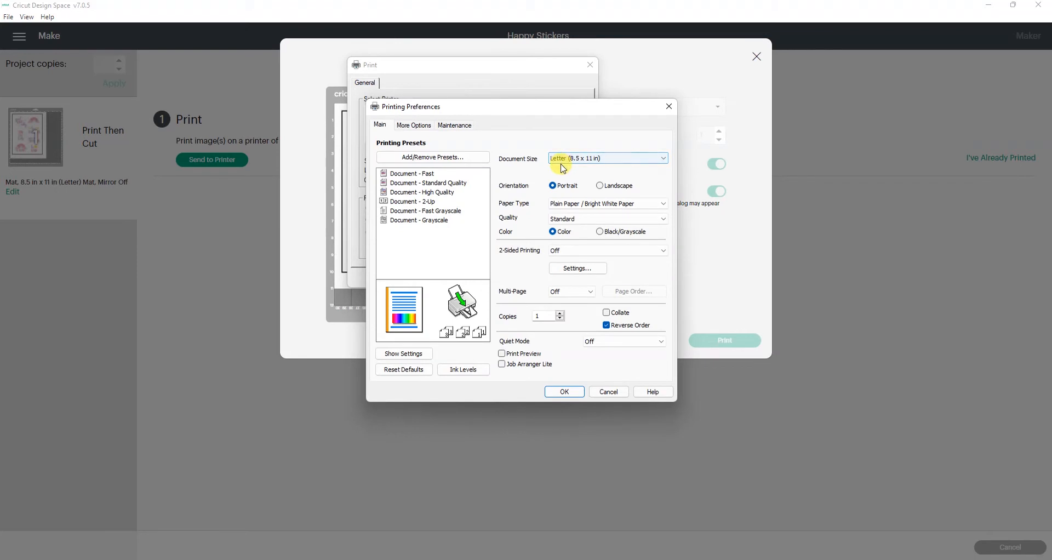
click(577, 219)
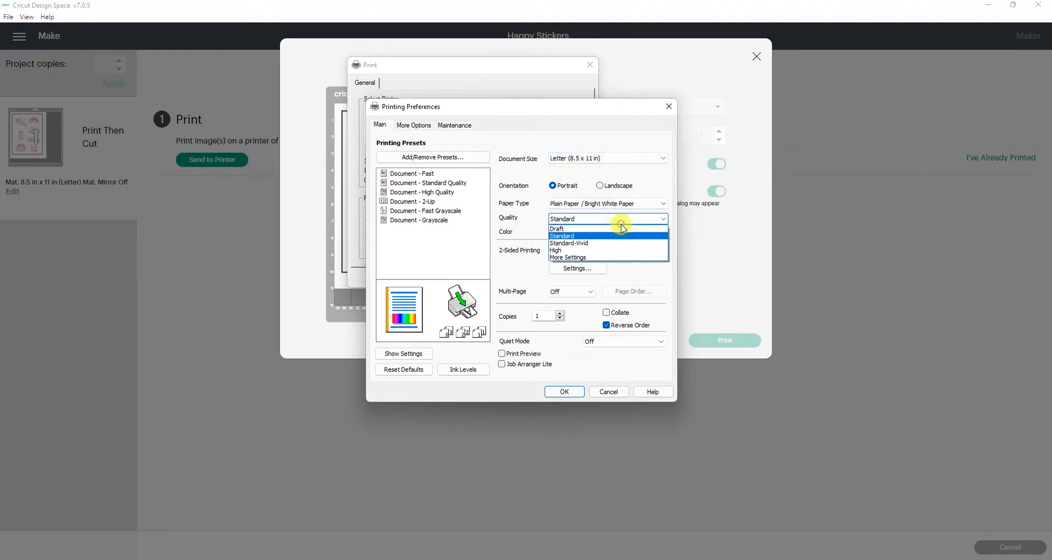
click(587, 251)
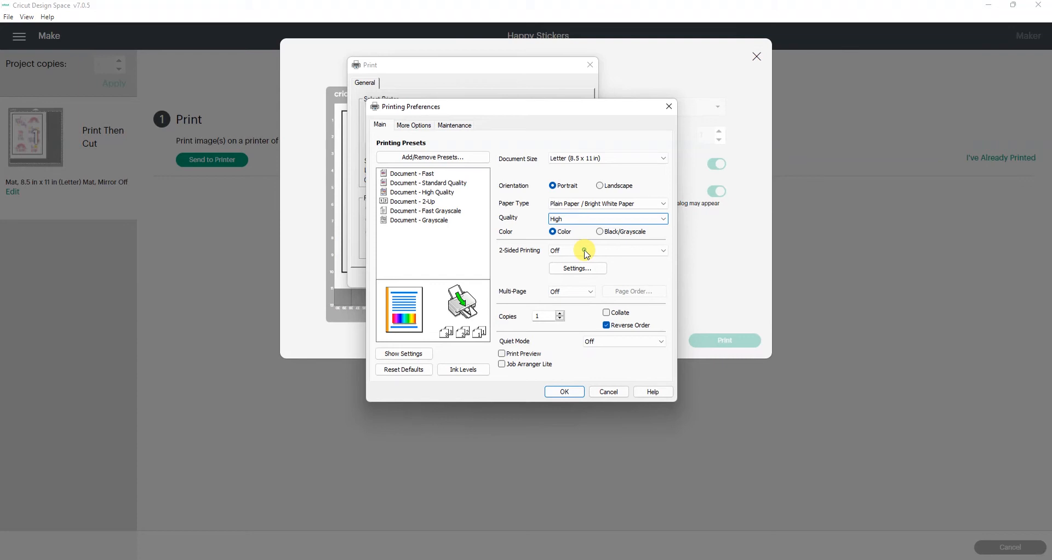
click(586, 252)
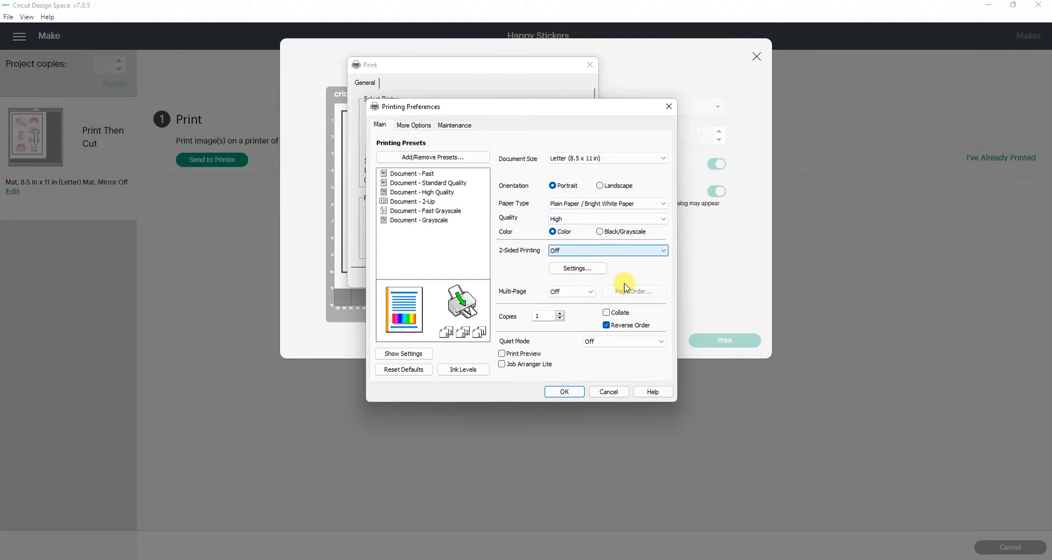
click(564, 392)
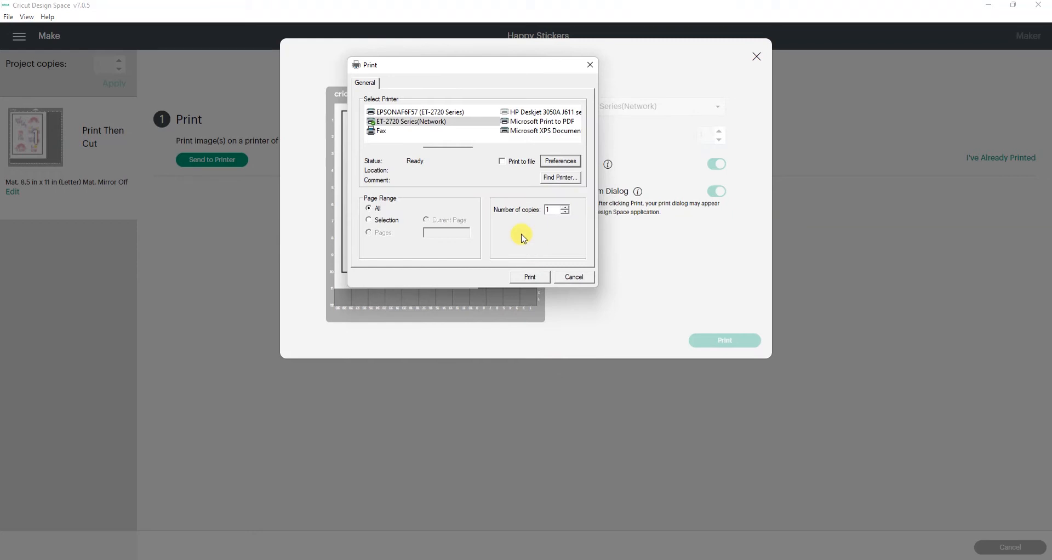
click(522, 277)
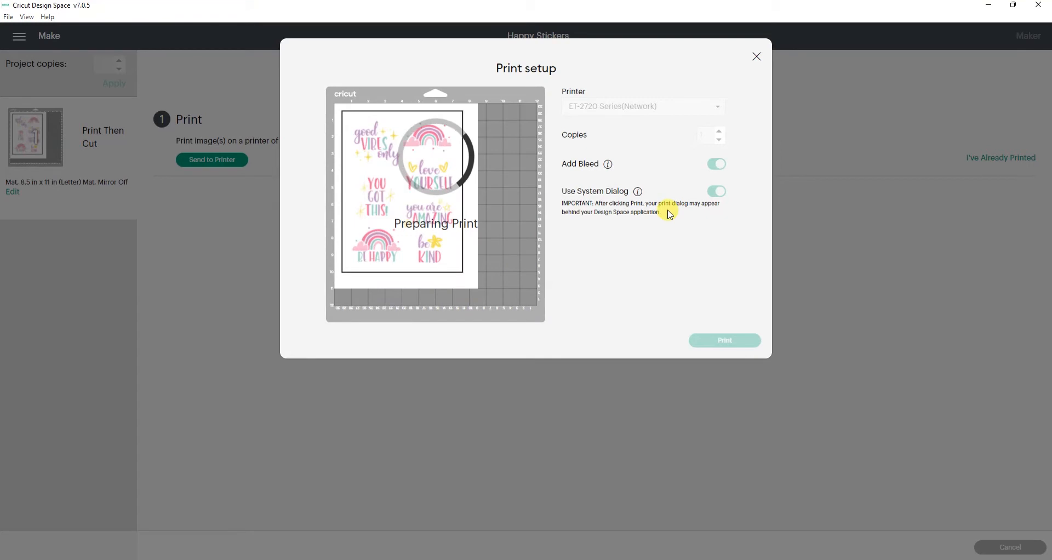